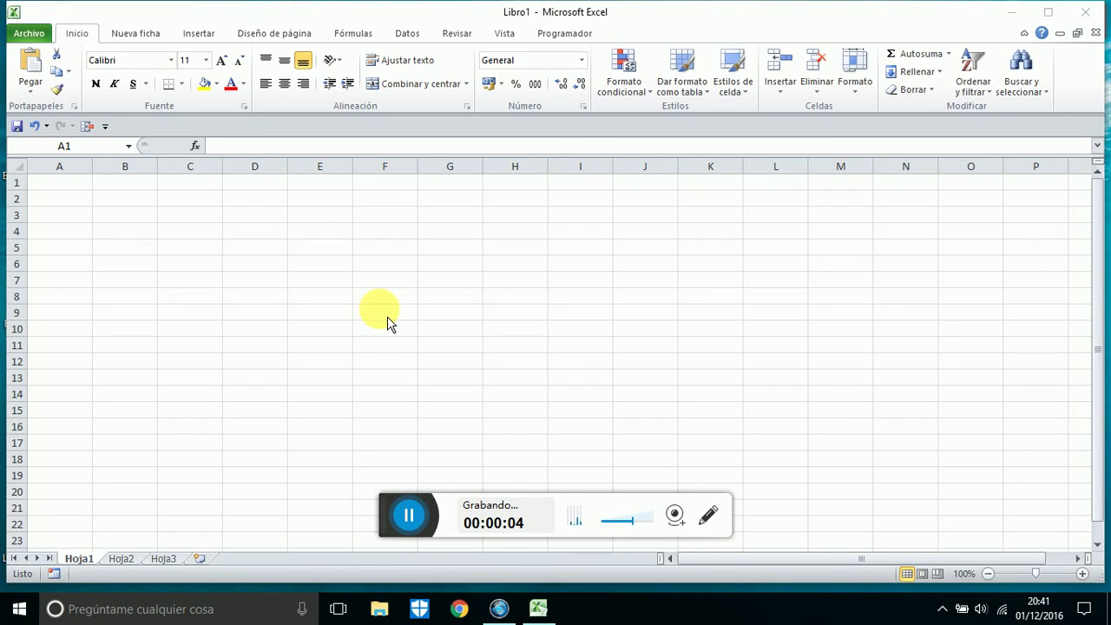
# - Enter the column headers PAN in B2 and CROISSANT in C2
pyautogui.moveTo(62, 185); pyautogui.dragTo(191, 263)
pyautogui.click(72, 198)
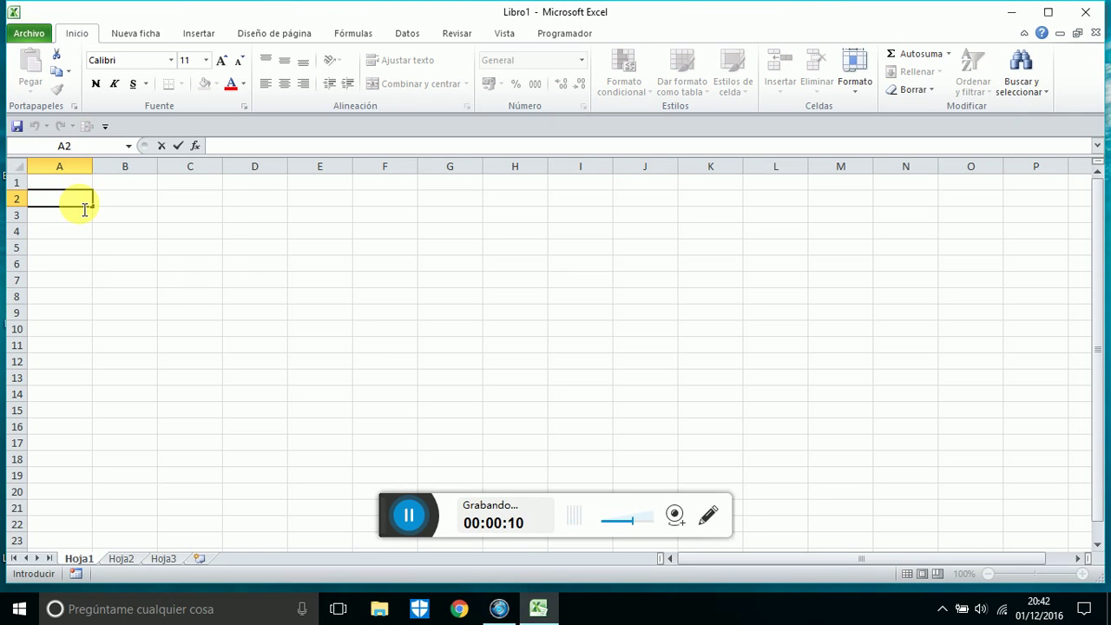
pyautogui.click(145, 206)
pyautogui.write('PAN')
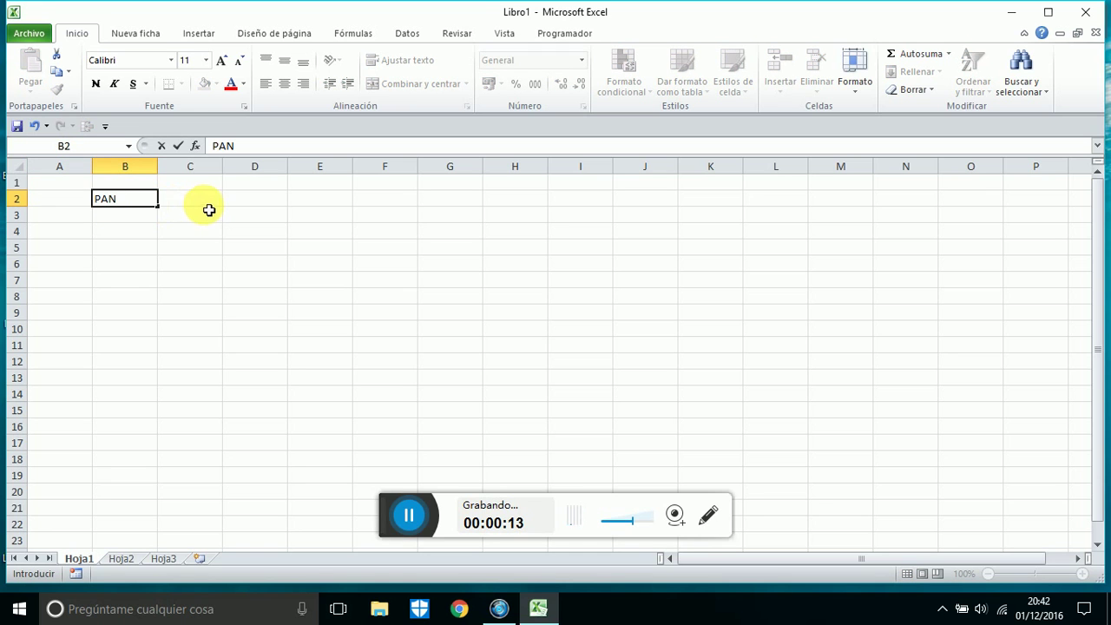
pyautogui.click(206, 206)
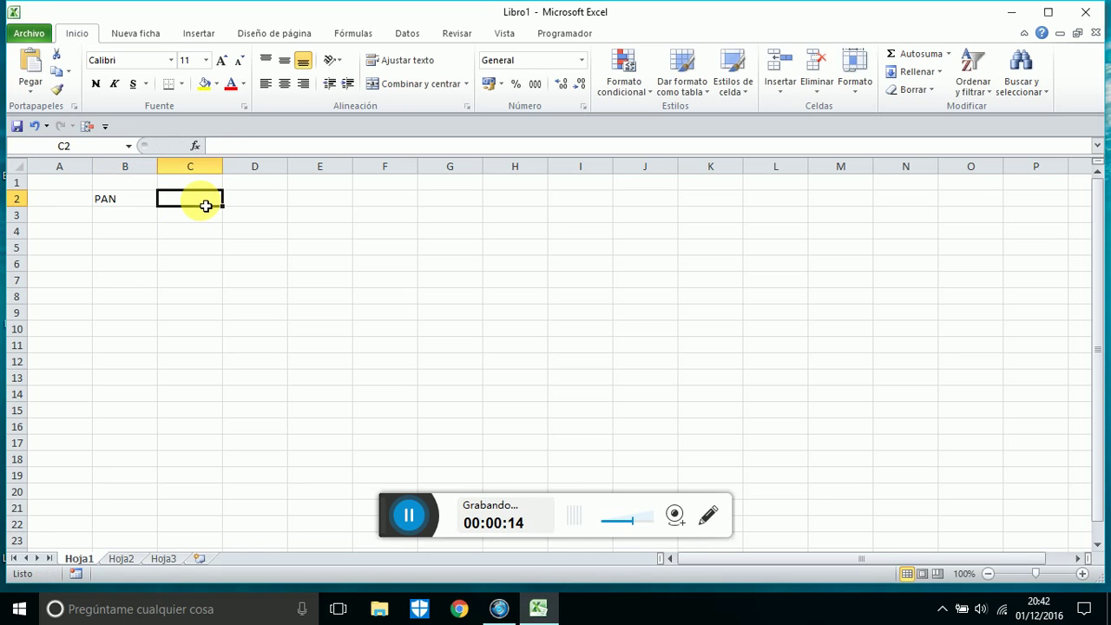
pyautogui.write('CROISSANT')
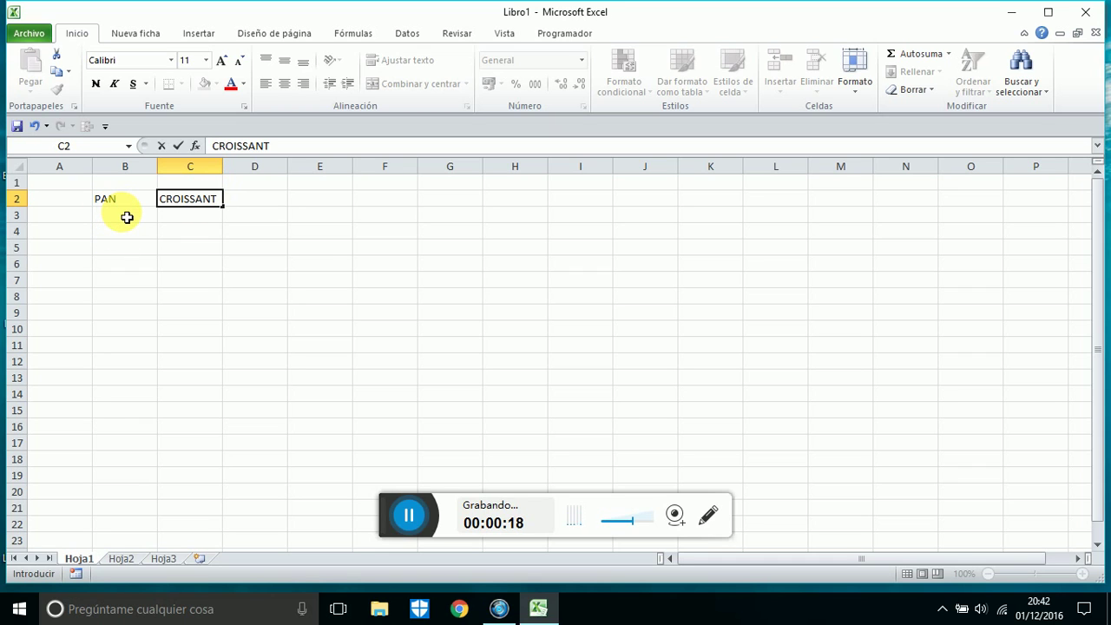
pyautogui.click(68, 215)
# - Enter the PAN values 50, 40, 30, 20, 10, 0 down B3:B8
pyautogui.click(132, 221)
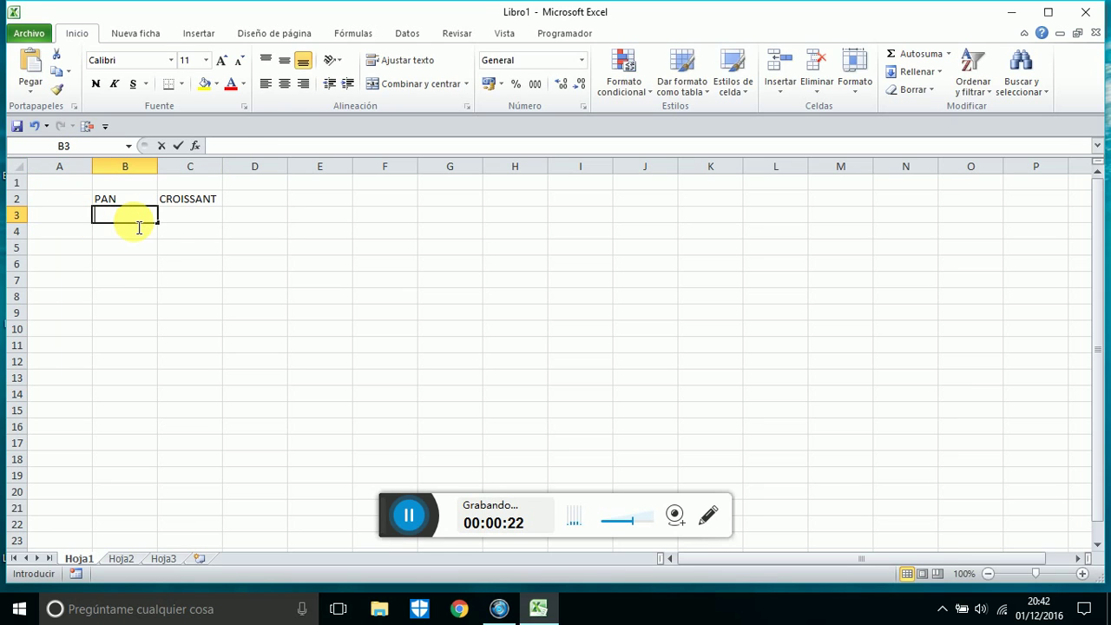
pyautogui.write('50')
pyautogui.press('Return')
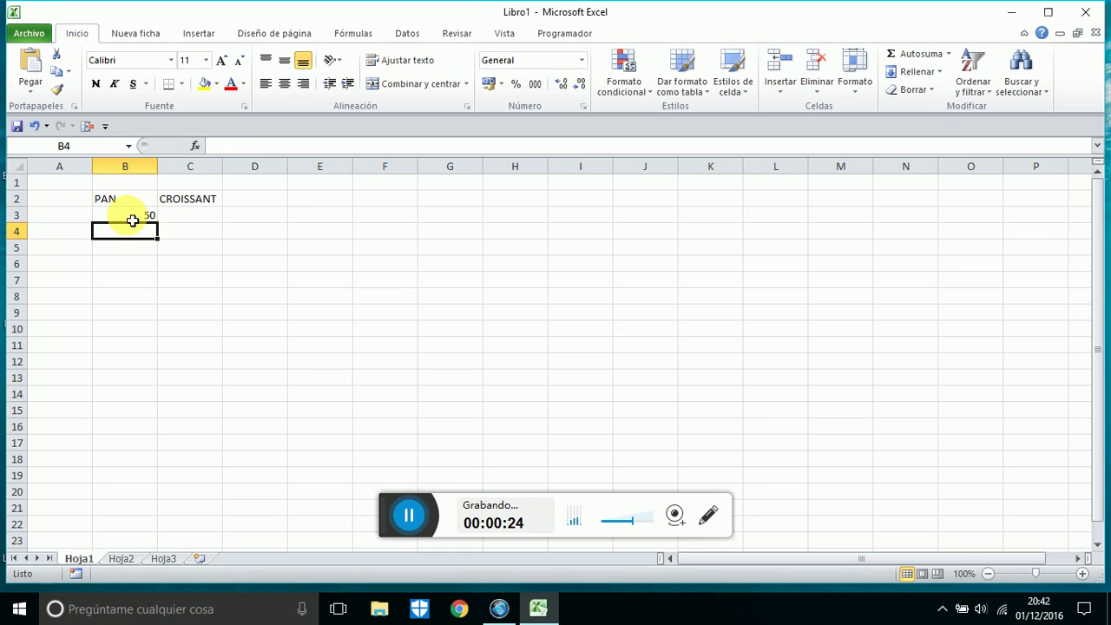
pyautogui.write('5')
pyautogui.press('Return')
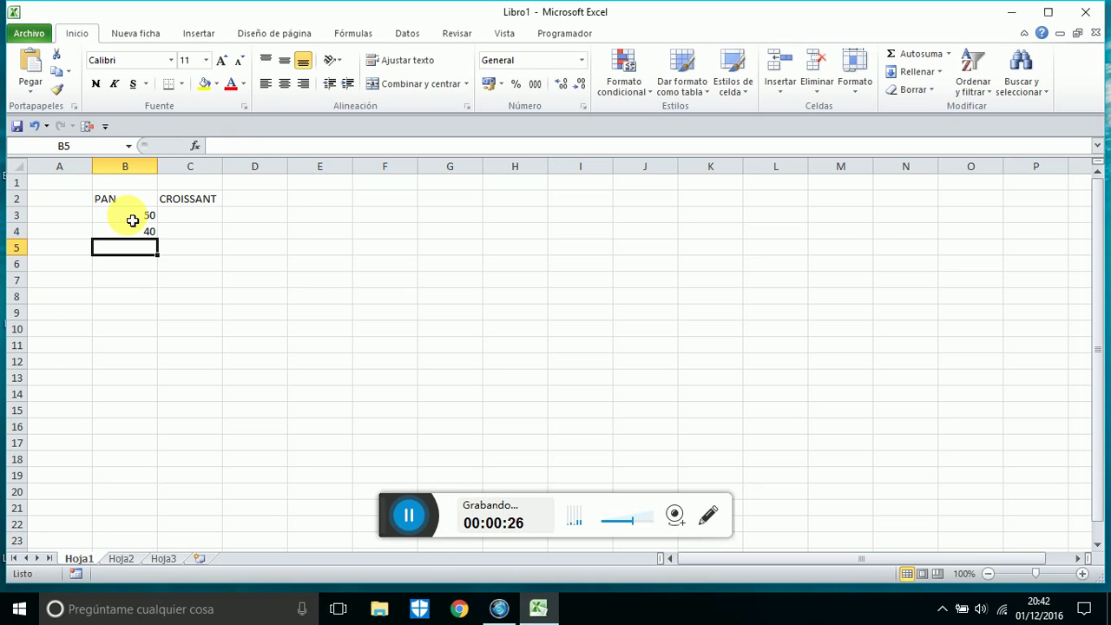
pyautogui.write('30')
pyautogui.press('Return')
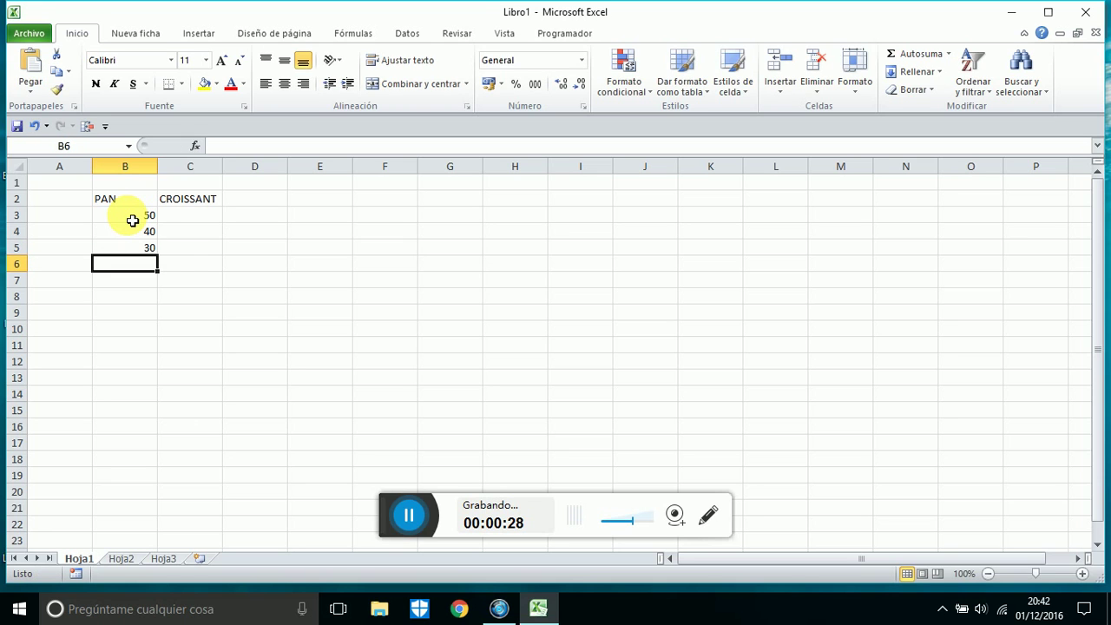
pyautogui.write('20')
pyautogui.press('Return')
pyautogui.write('10')
pyautogui.press('Return')
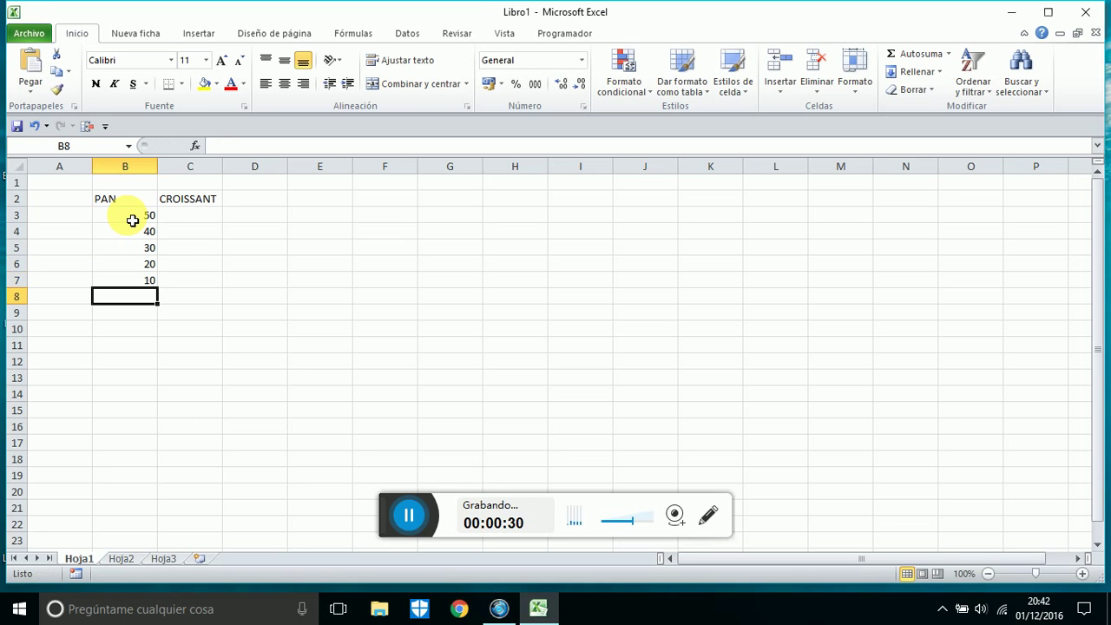
pyautogui.write('0')
pyautogui.press('Return')
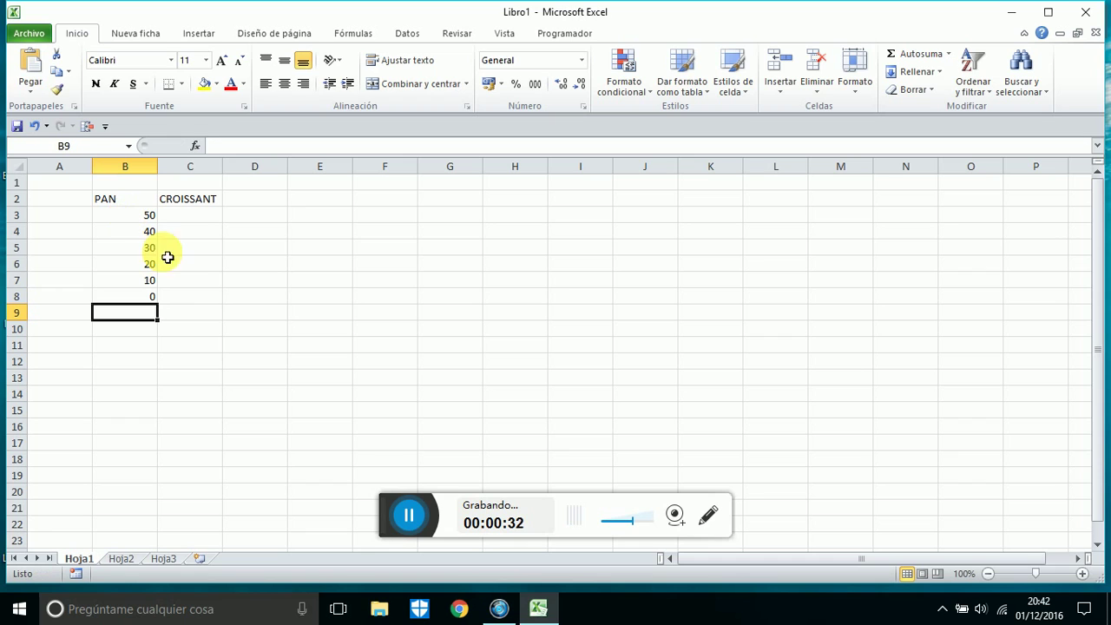
# - Enter the CROISSANT values 0, 10, 20, 30, 40, 50 down C3:C8
pyautogui.click(199, 220)
pyautogui.doubleClick(199, 220)
pyautogui.write('0')
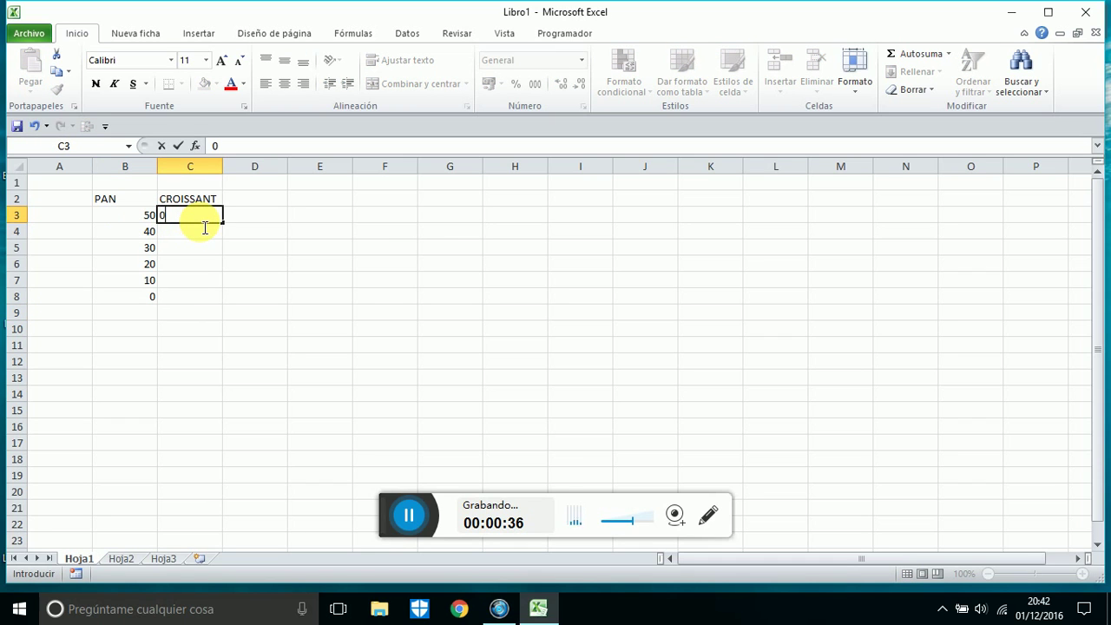
pyautogui.press('Return')
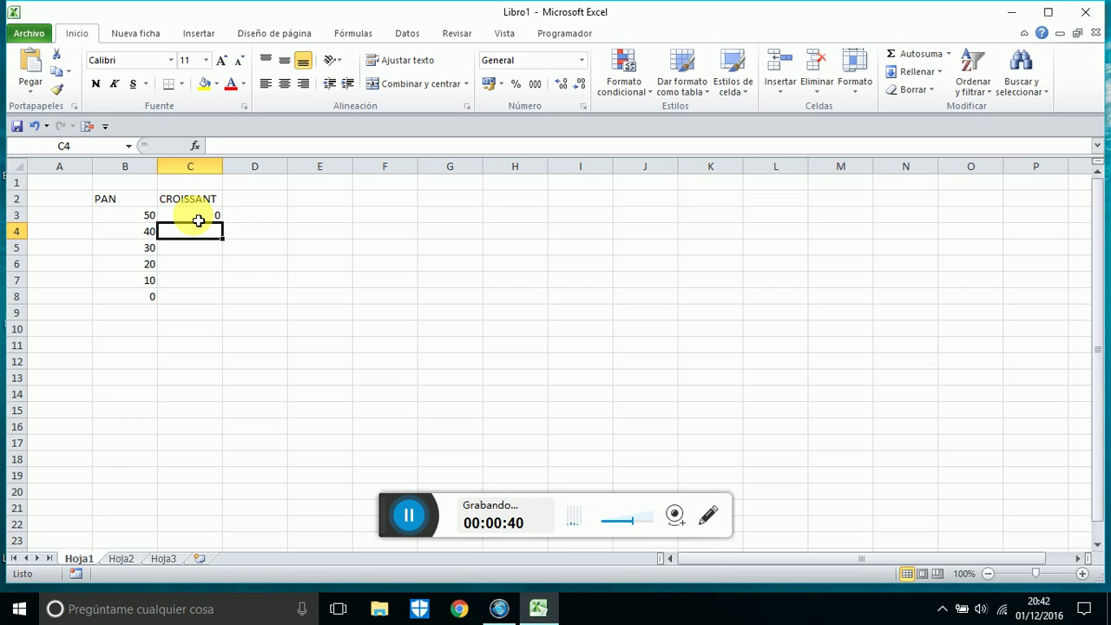
pyautogui.write('10')
pyautogui.press('Return')
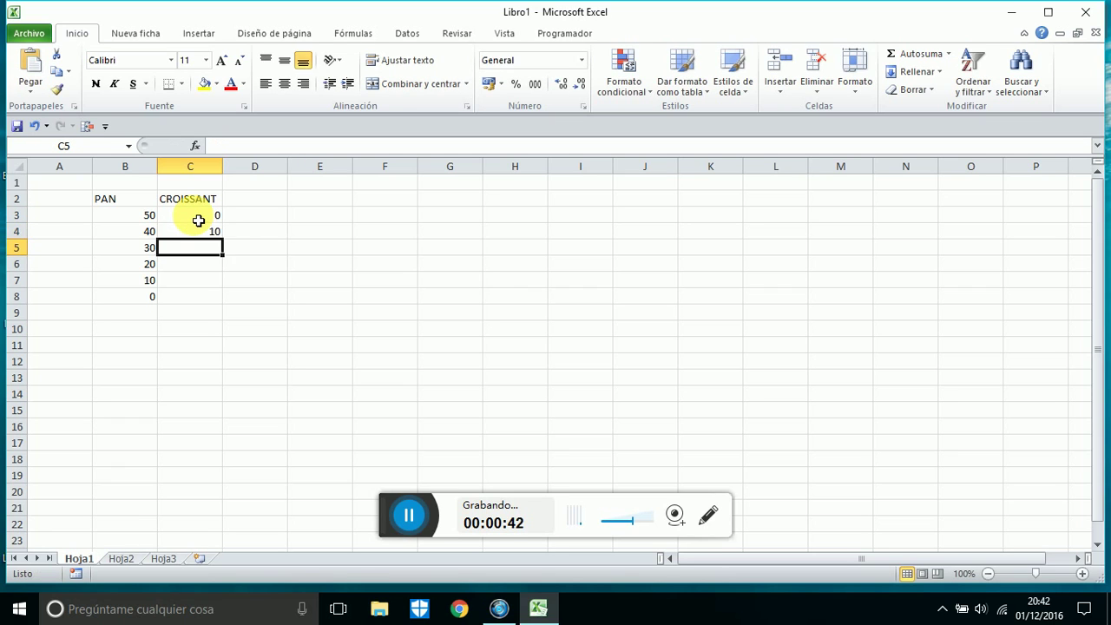
pyautogui.write('20')
pyautogui.press('Return')
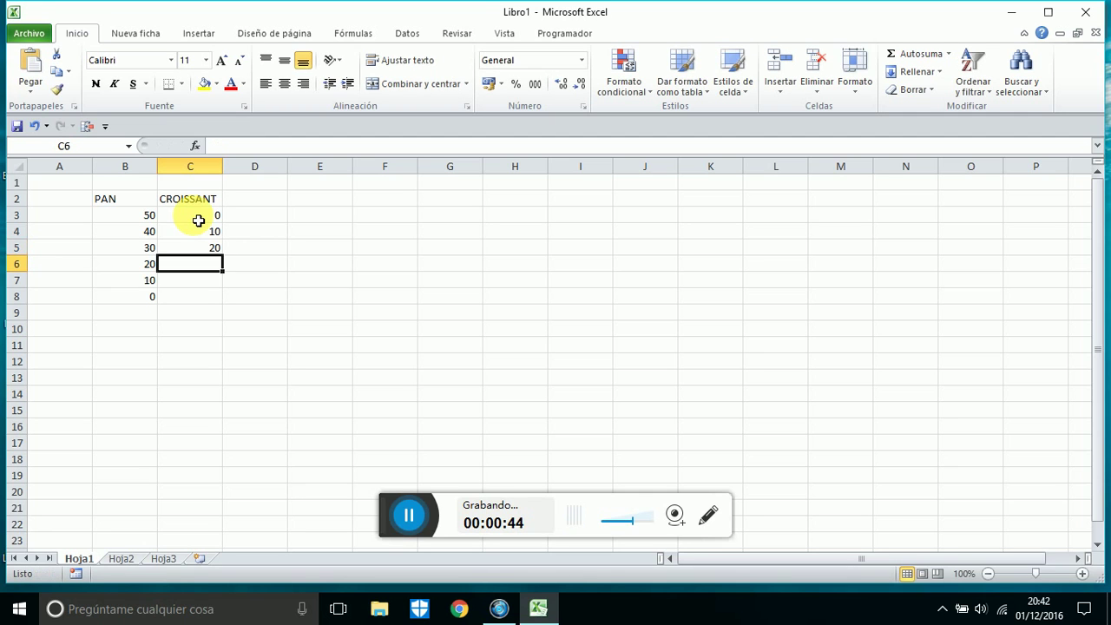
pyautogui.write('30')
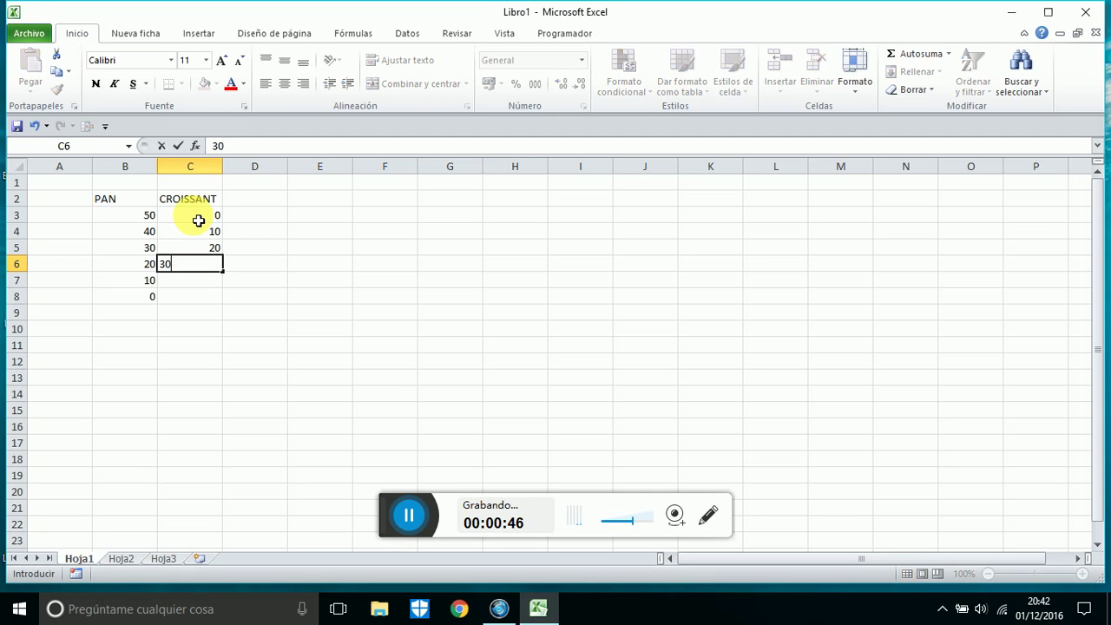
pyautogui.press('Return')
pyautogui.write('40')
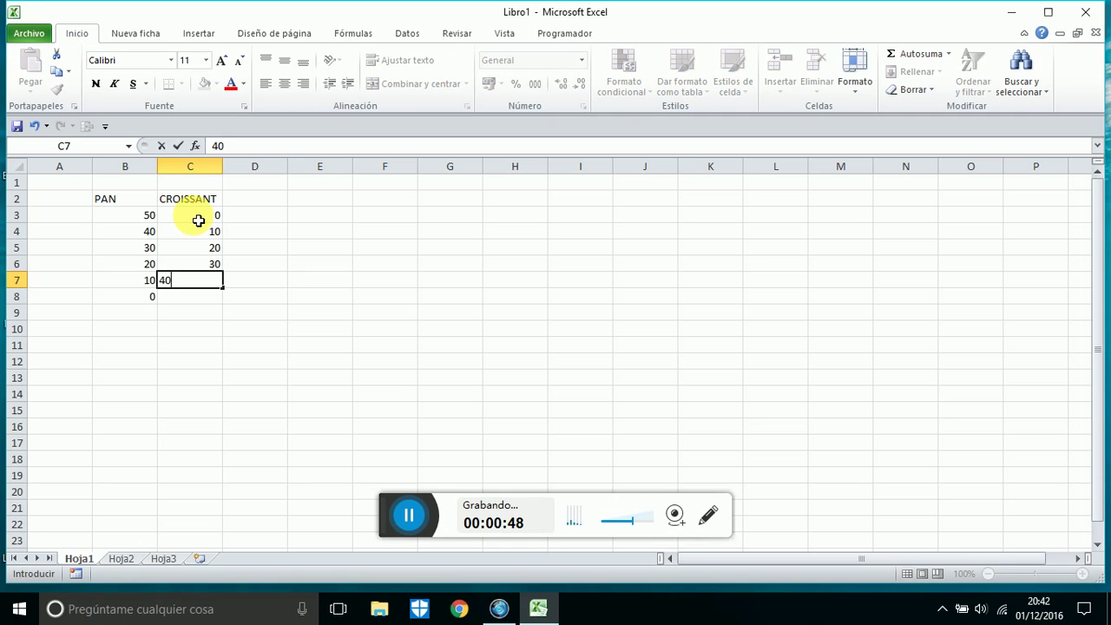
pyautogui.press('Return')
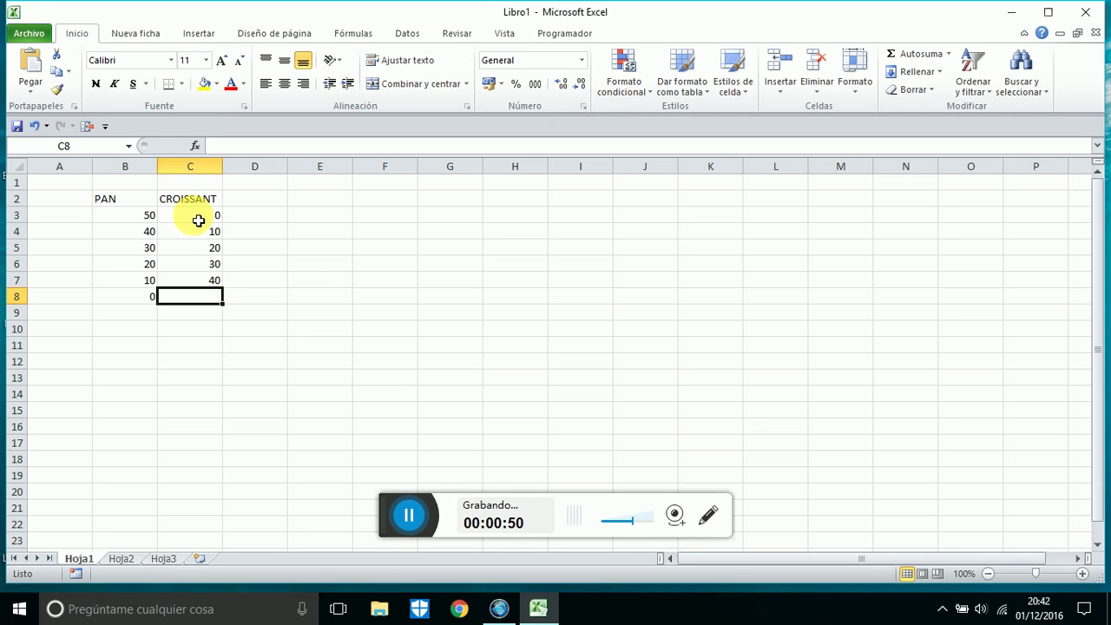
pyautogui.write('50')
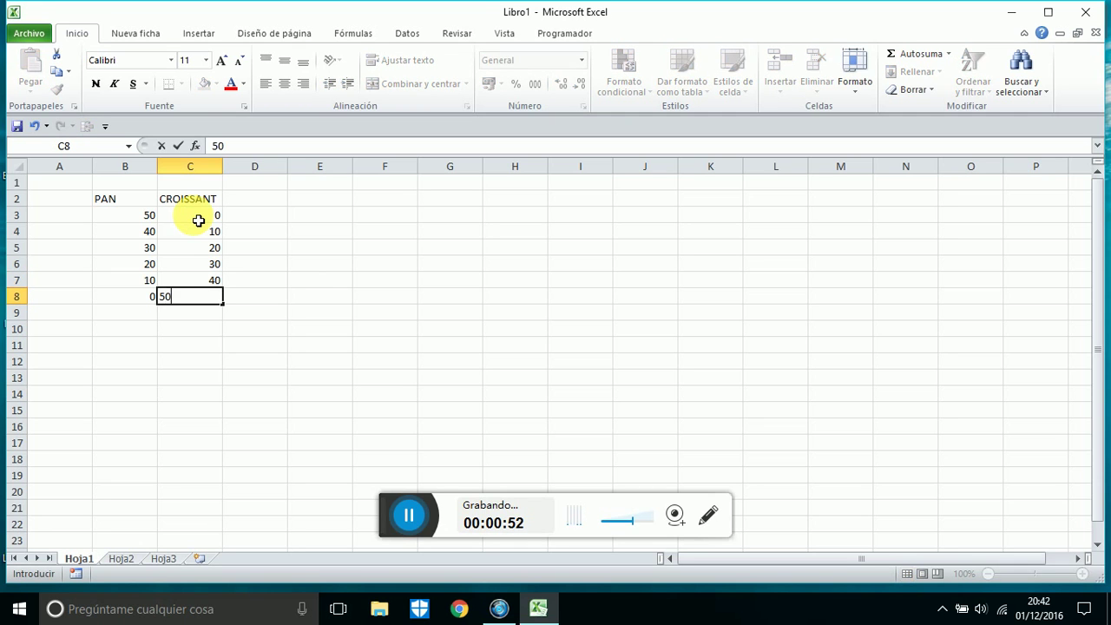
pyautogui.press('Return')
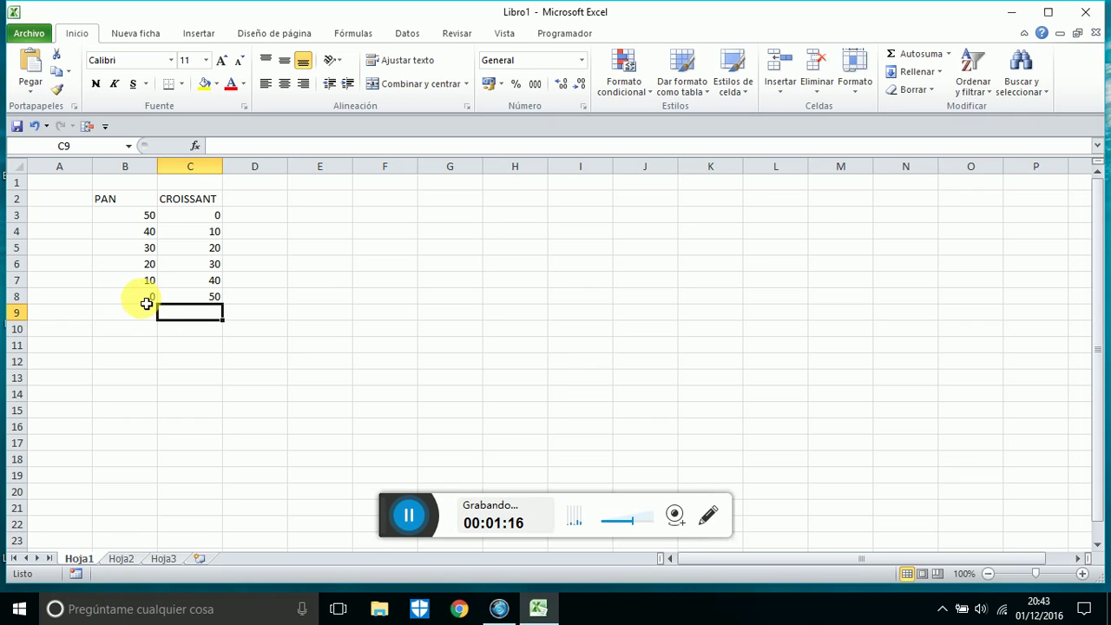
# - Label rows A3:A8 with the letters A, B, C, D, E and F
pyautogui.click(141, 310)
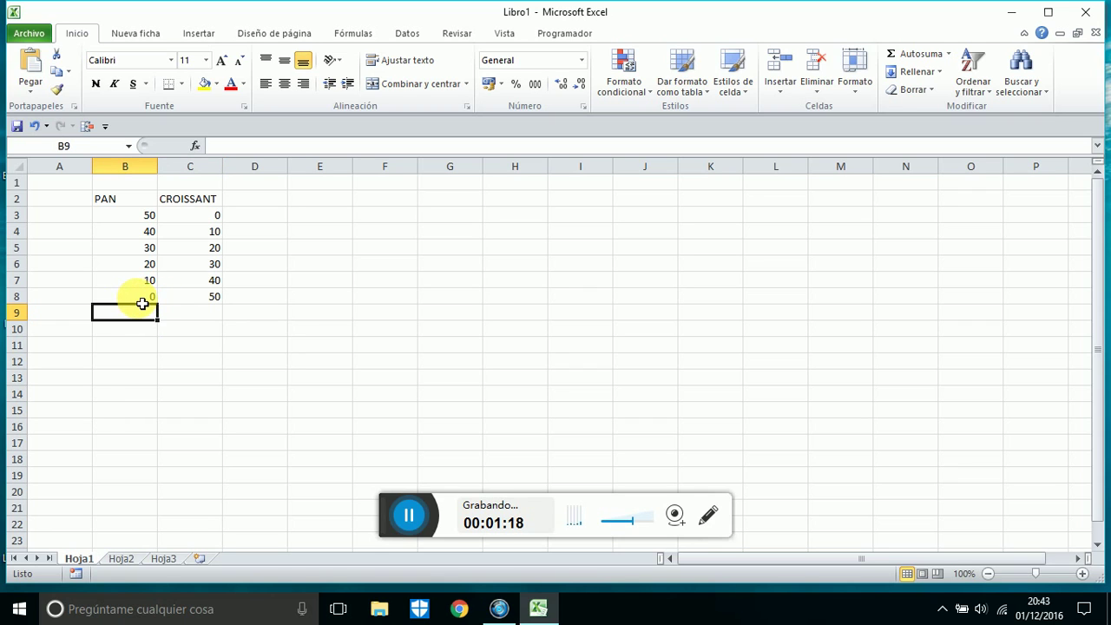
pyautogui.click(143, 297)
pyautogui.doubleClick(57, 217)
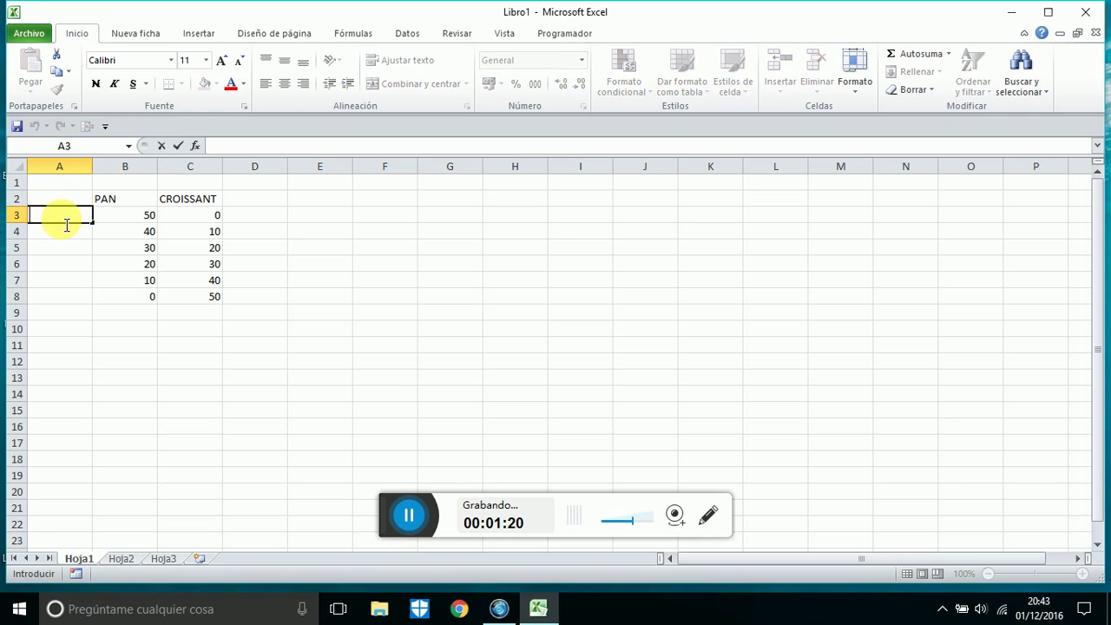
pyautogui.write('A')
pyautogui.press('Return')
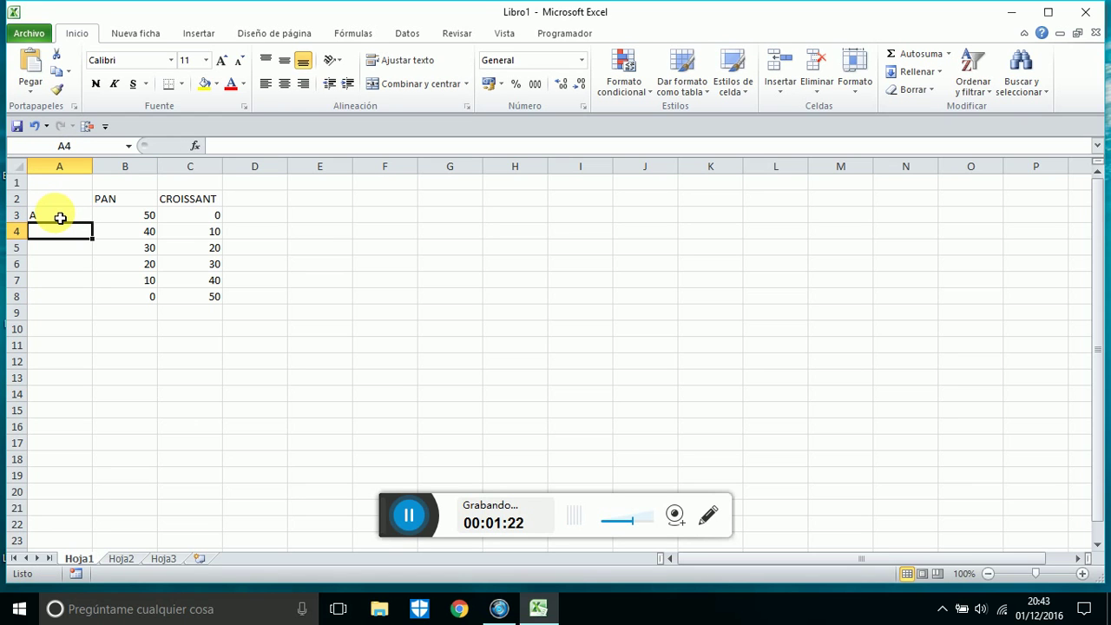
pyautogui.write('B')
pyautogui.press('Return')
pyautogui.write('C')
pyautogui.press('Return')
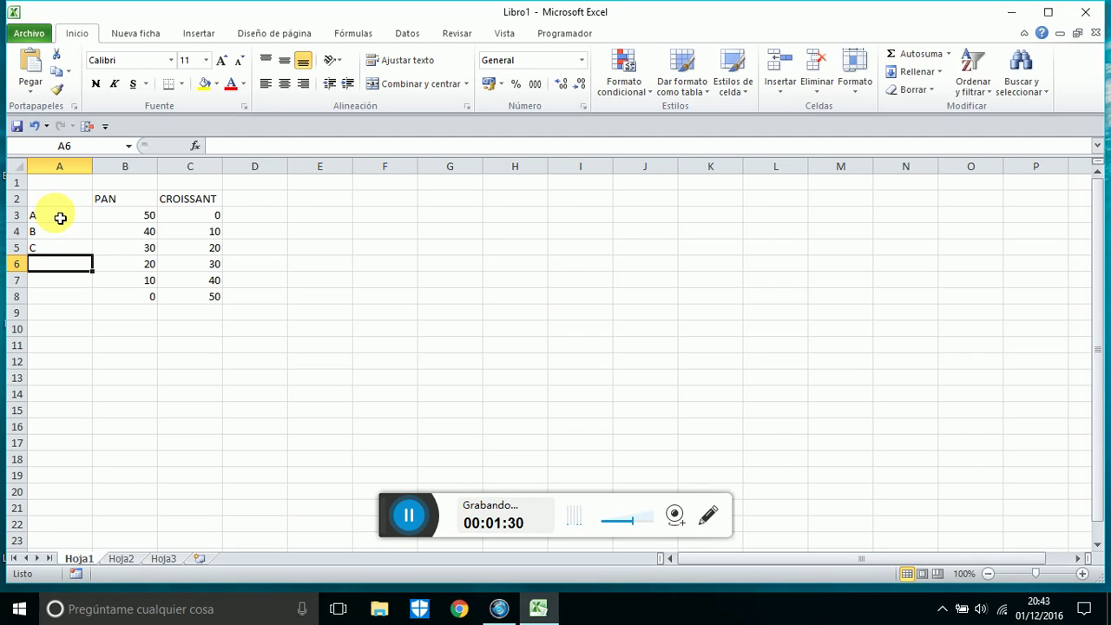
pyautogui.write('D')
pyautogui.press('Return')
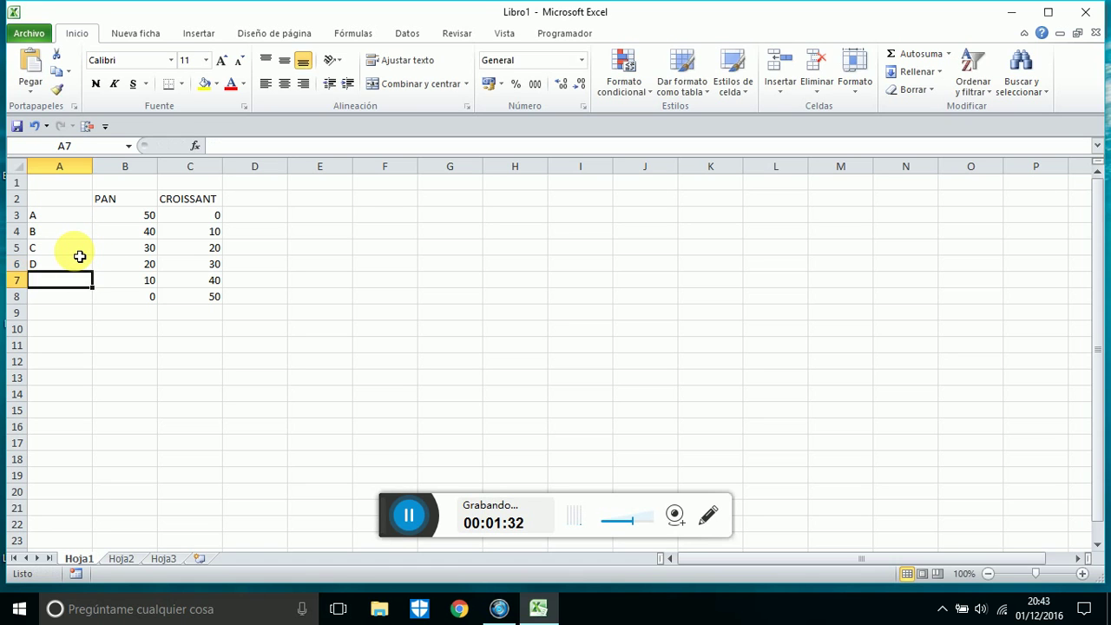
pyautogui.write('E')
pyautogui.press('Return')
pyautogui.write('F')
pyautogui.press('Return')
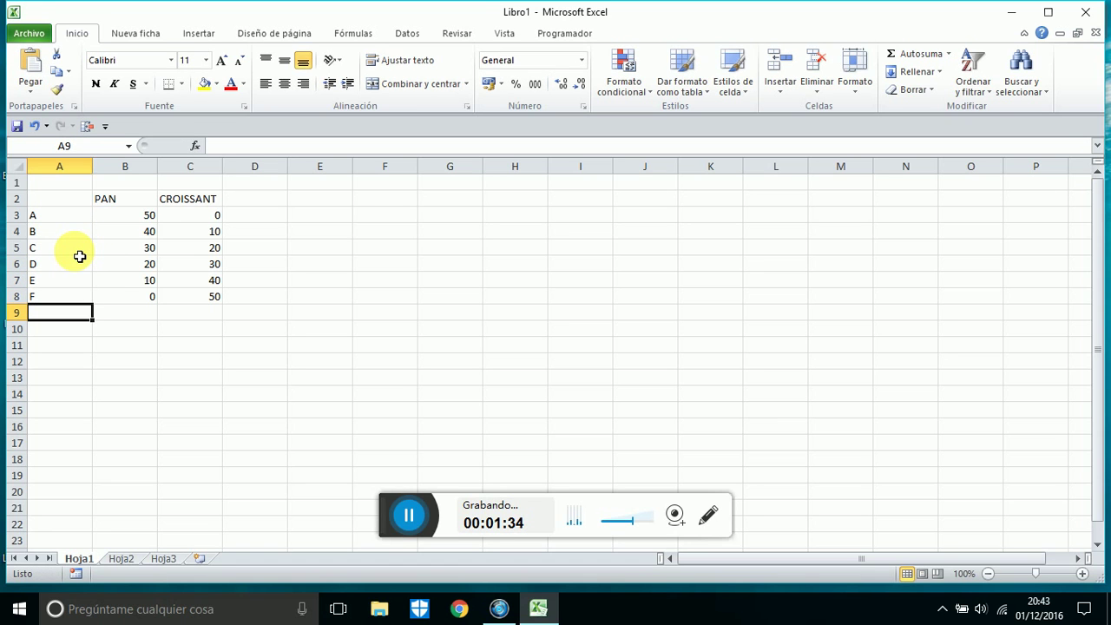
# - Check the first and last PAN and CROISSANT values in rows 3 and 8, ending on B2
pyautogui.click(148, 218)
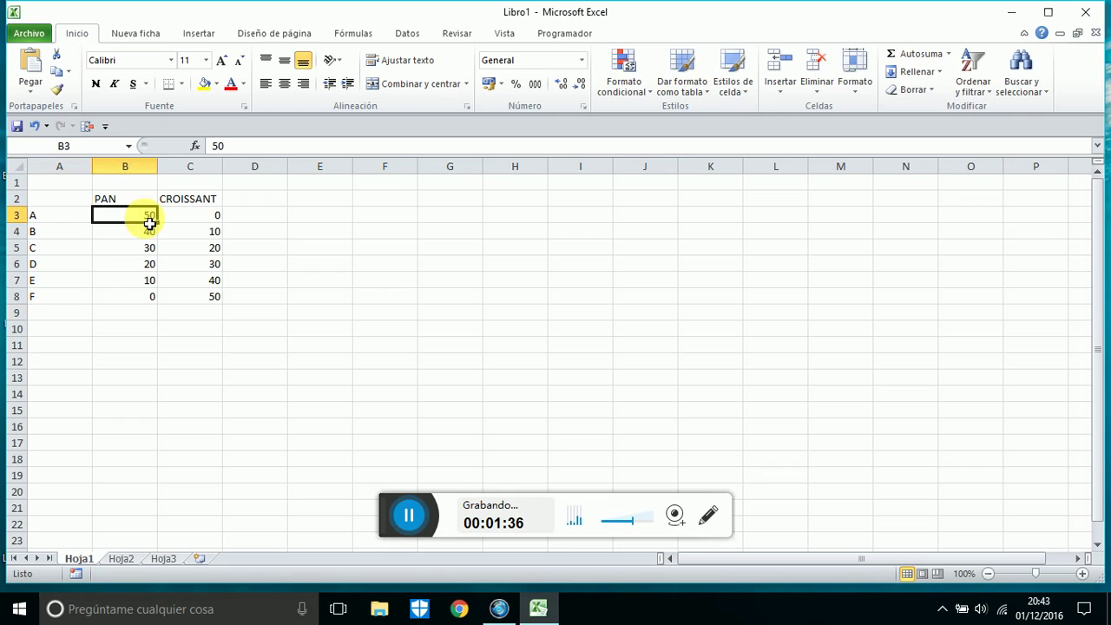
pyautogui.click(212, 217)
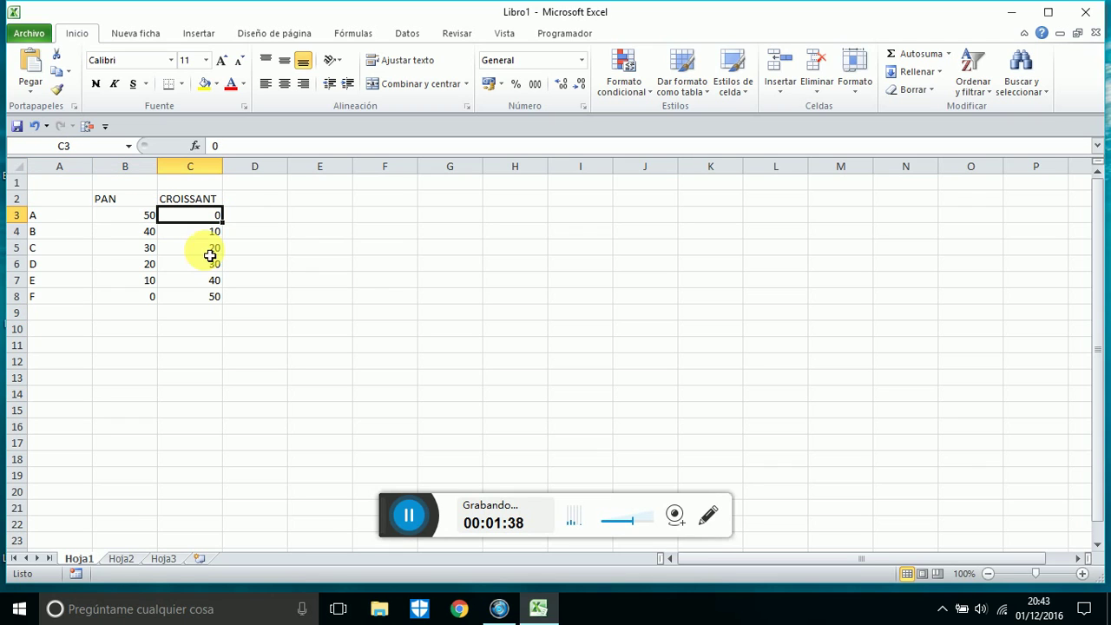
pyautogui.click(217, 298)
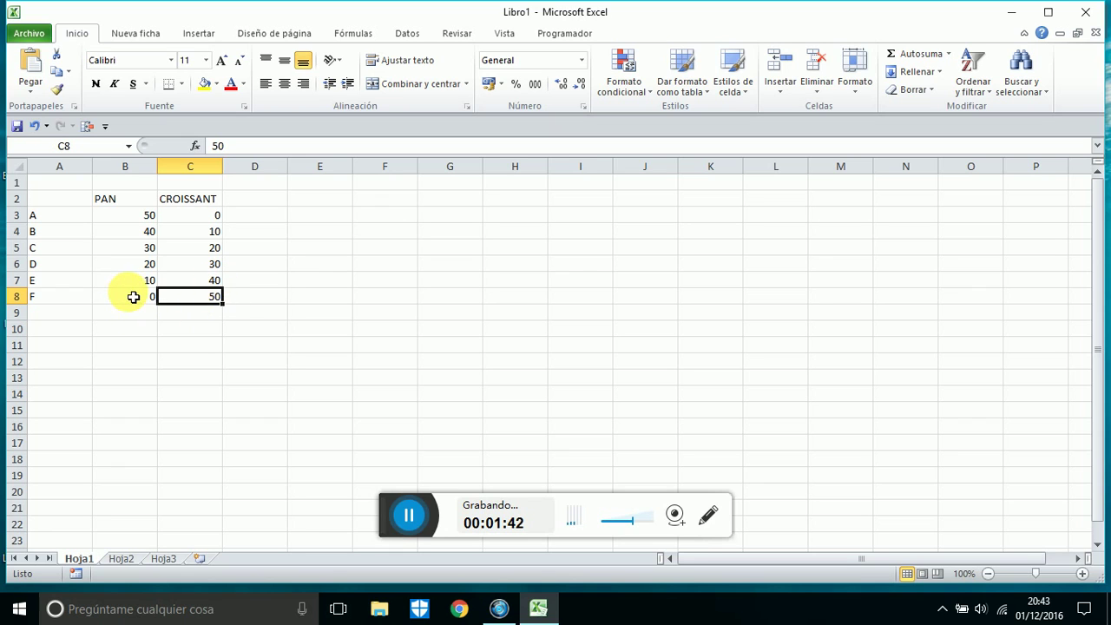
pyautogui.click(133, 297)
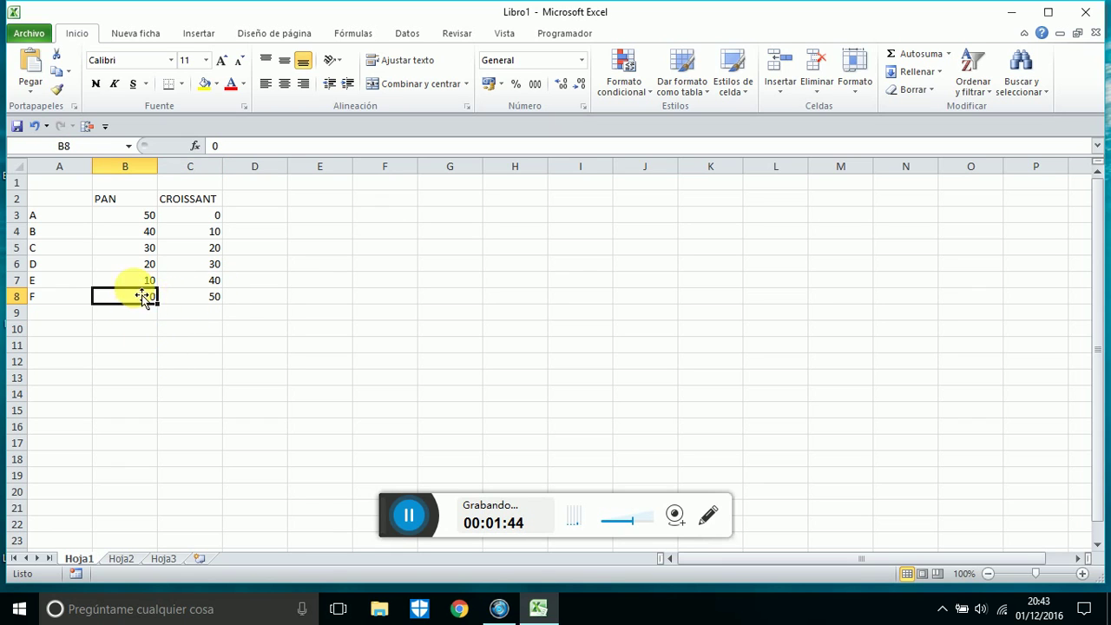
pyautogui.click(198, 297)
pyautogui.click(134, 300)
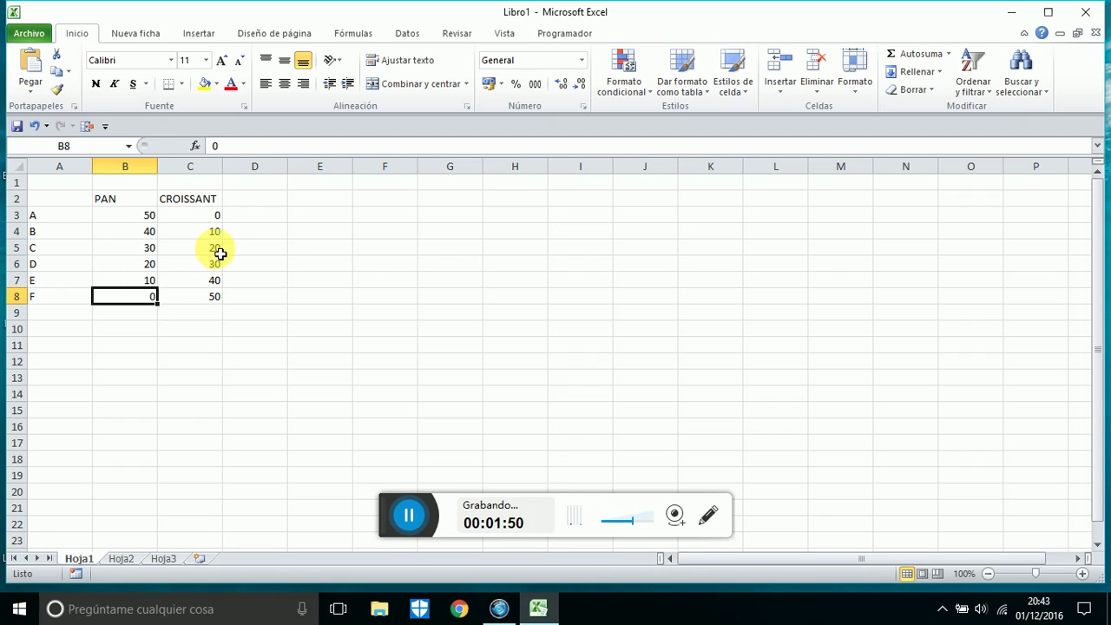
pyautogui.click(206, 297)
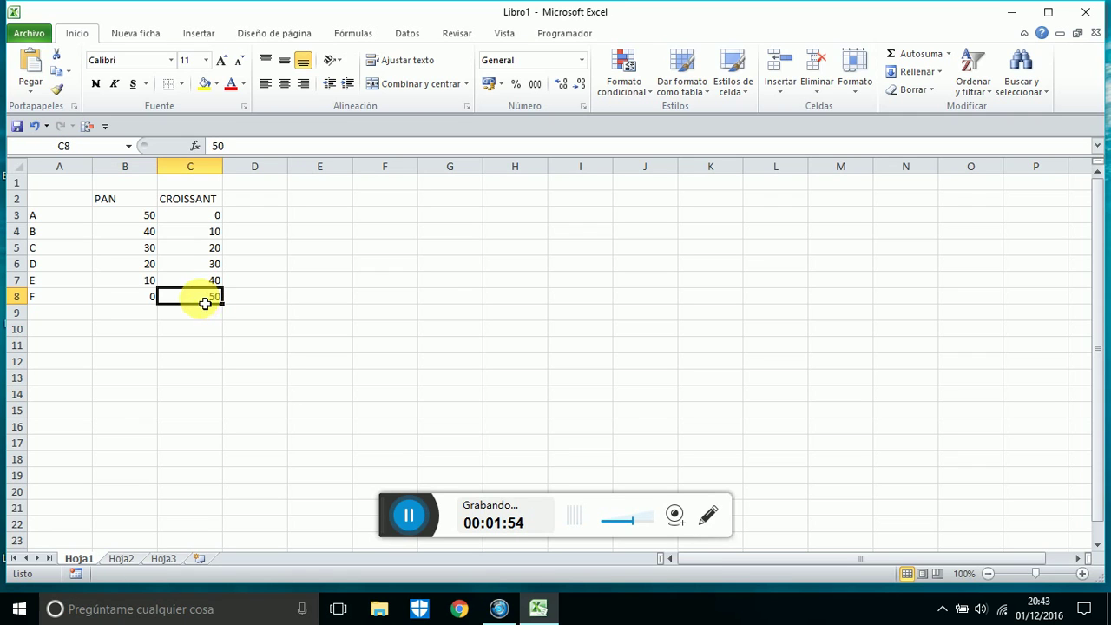
pyautogui.click(134, 215)
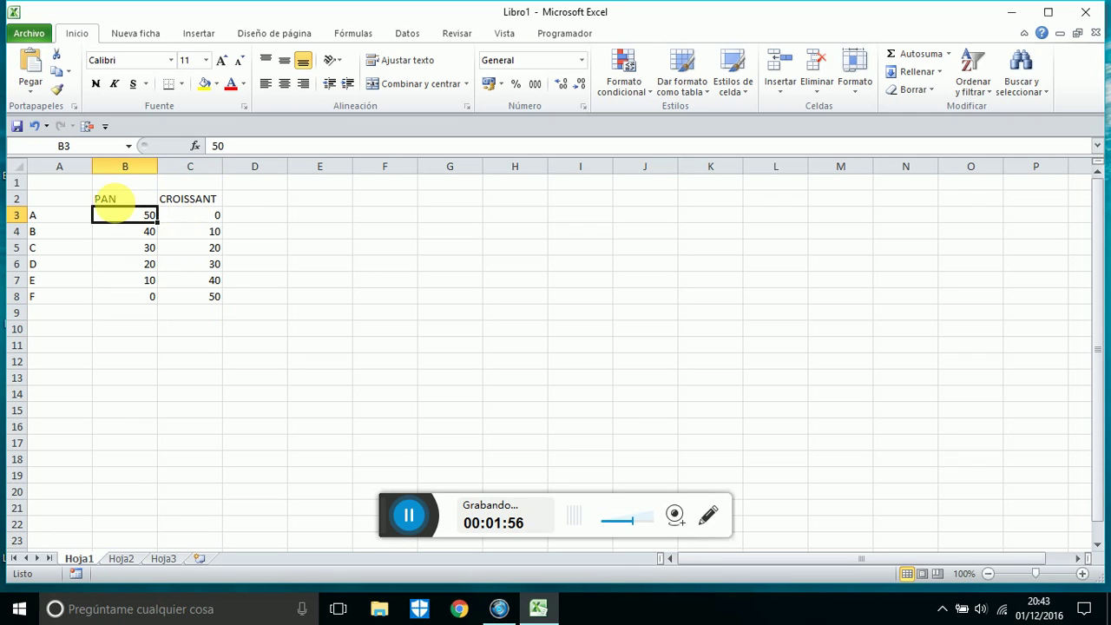
pyautogui.click(106, 200)
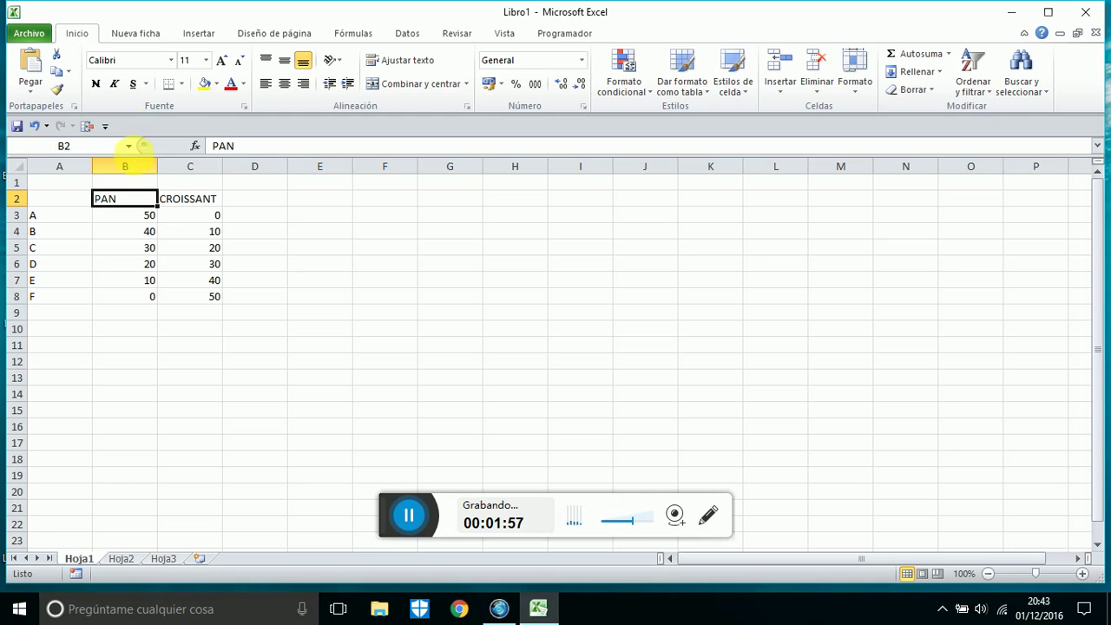
# - Fill header B2 (PAN) yellow and header C2 (CROISSANT) purple
pyautogui.click(205, 83)
pyautogui.click(200, 205)
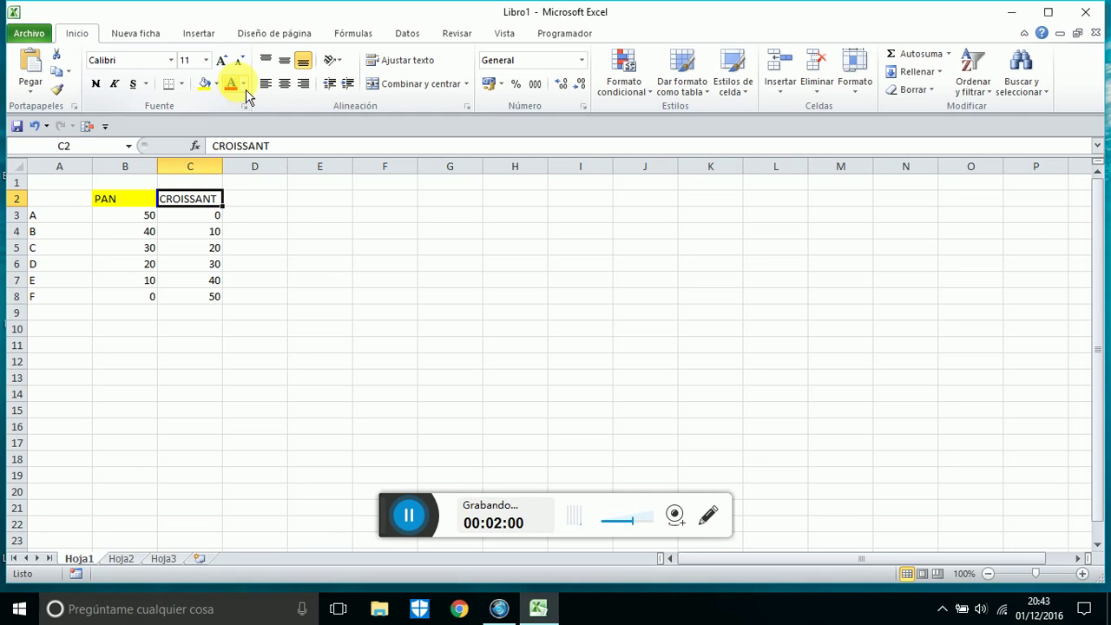
pyautogui.click(216, 84)
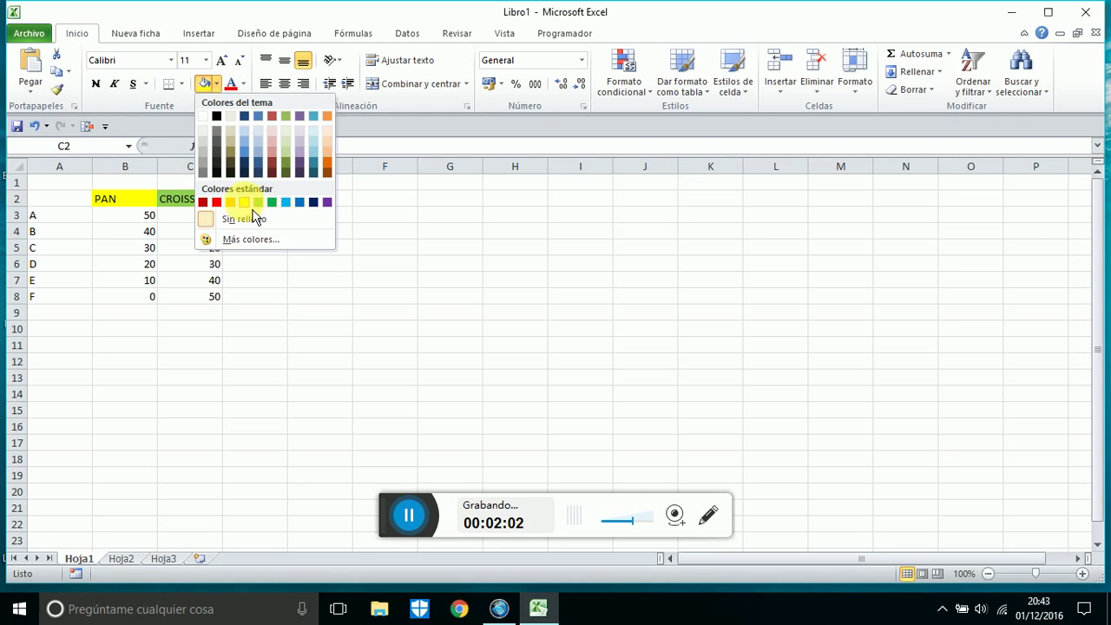
pyautogui.click(326, 202)
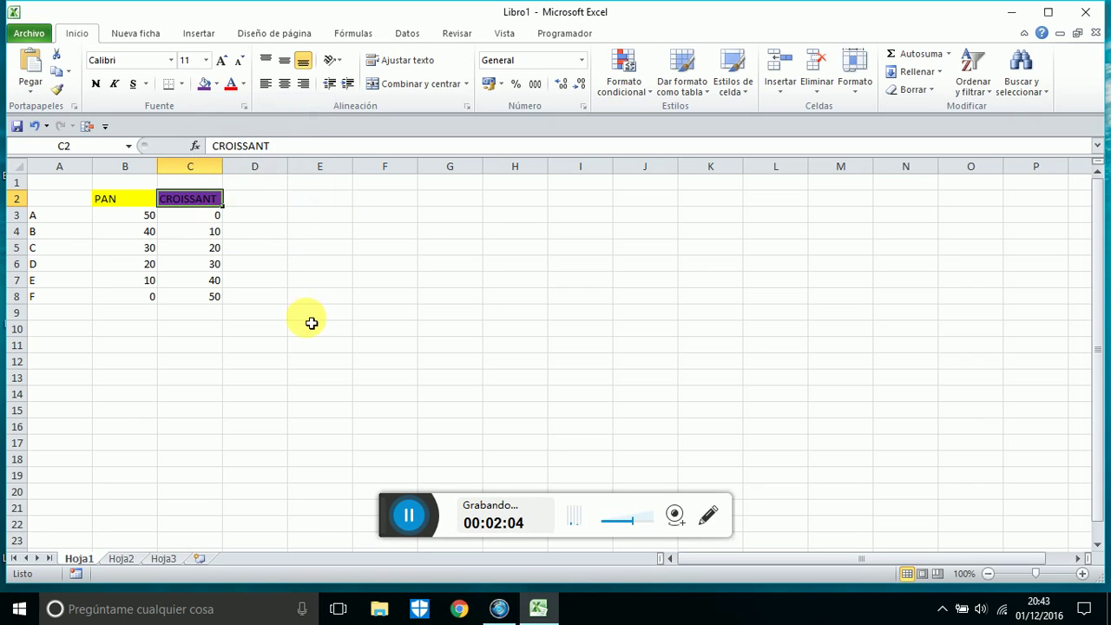
pyautogui.click(137, 262)
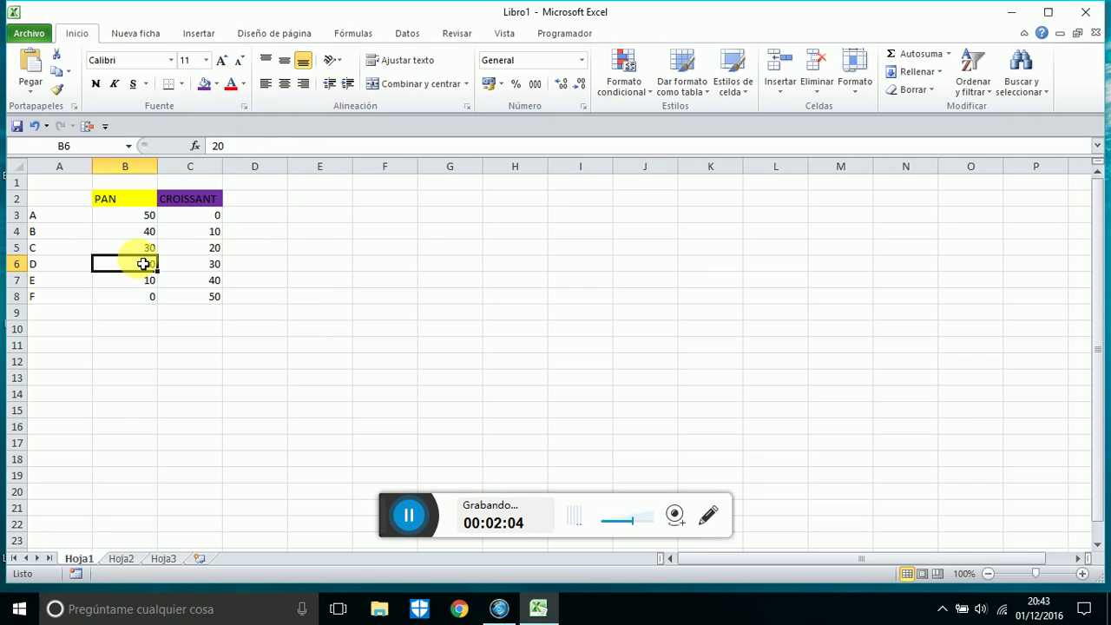
pyautogui.click(278, 266)
# - Insert a scatter chart with smoothed lines and markers plotting B3:C8
pyautogui.moveTo(143, 223); pyautogui.dragTo(212, 296)
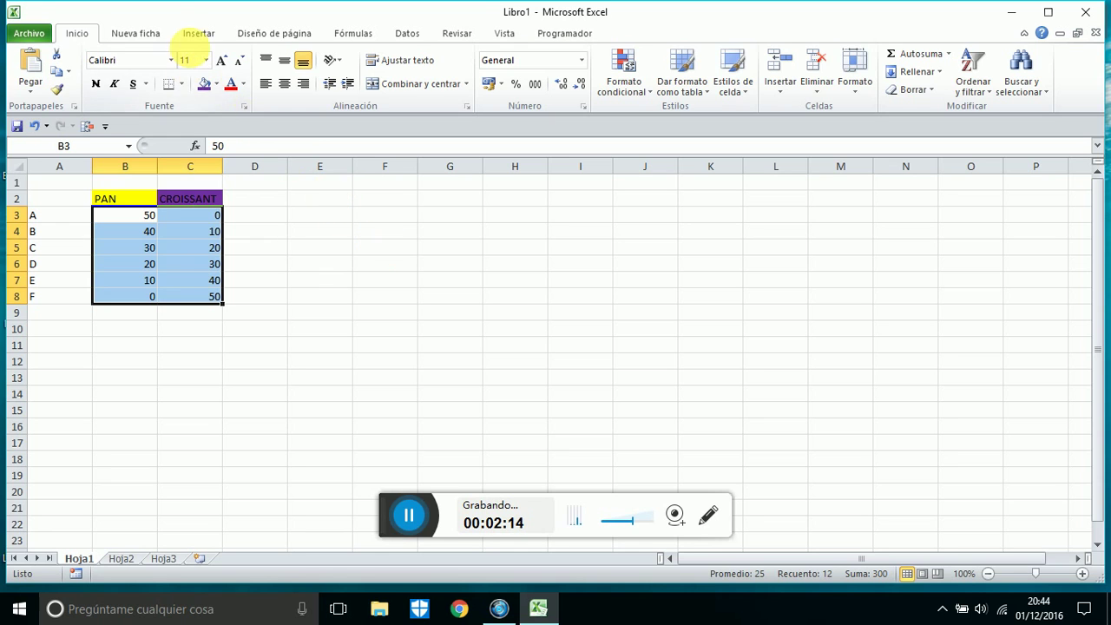
pyautogui.click(199, 34)
pyautogui.click(380, 92)
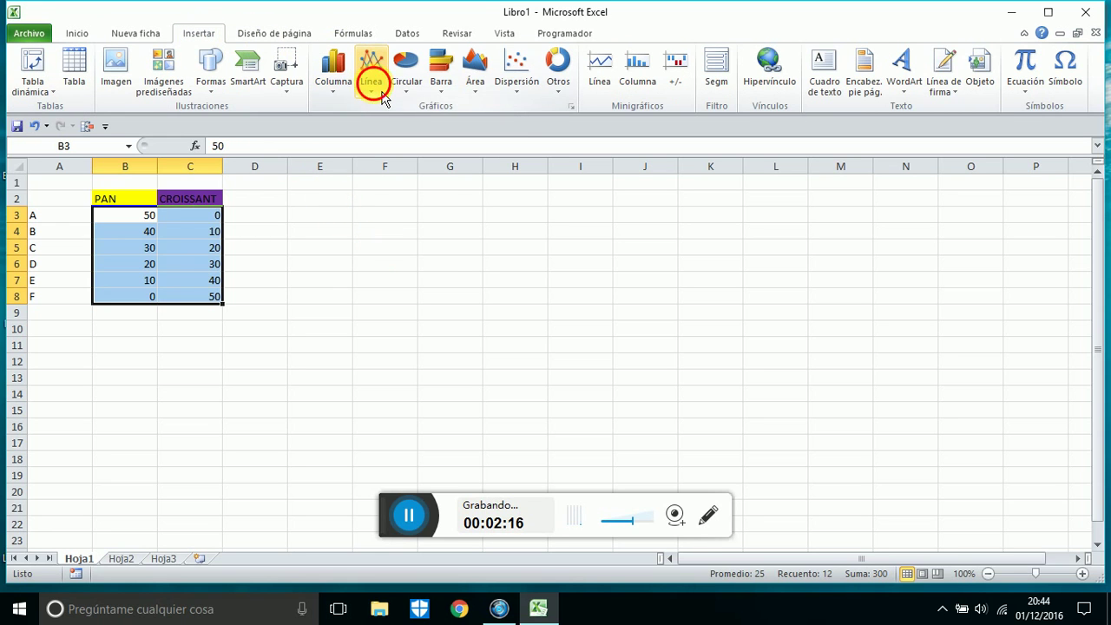
pyautogui.click(518, 87)
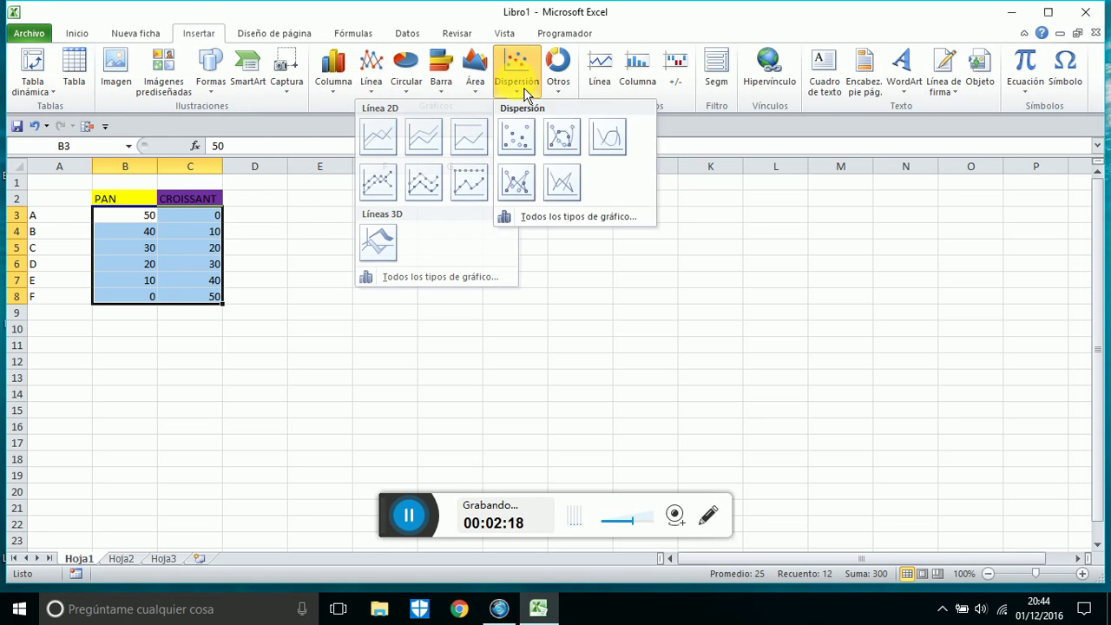
pyautogui.click(580, 142)
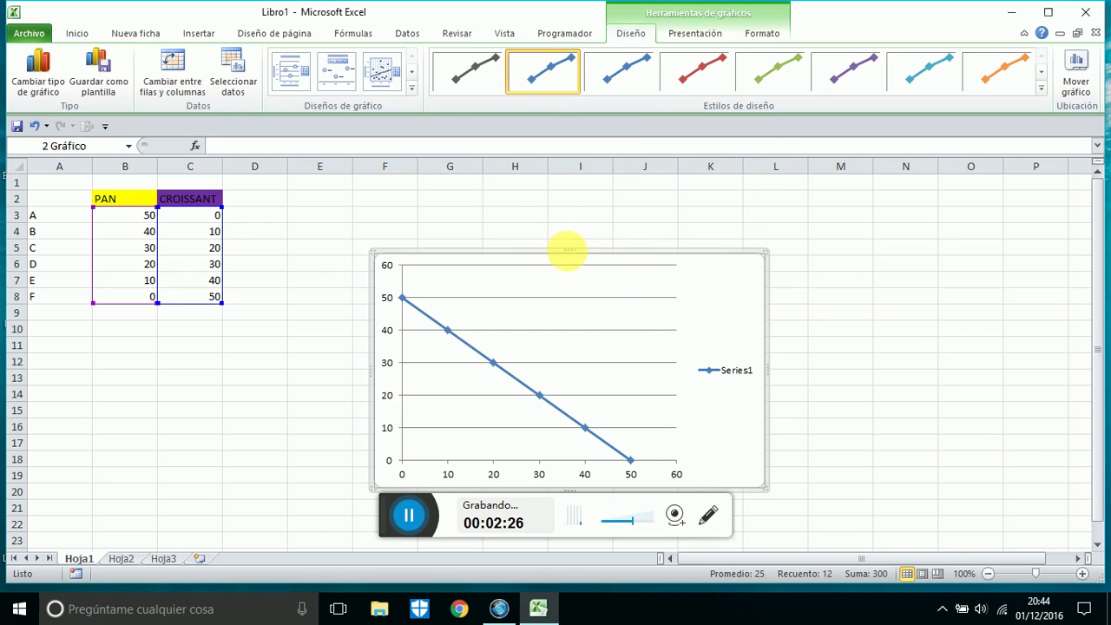
# - Move the scatter chart up beside the table and check its six data points
pyautogui.moveTo(575, 258); pyautogui.dragTo(530, 188)
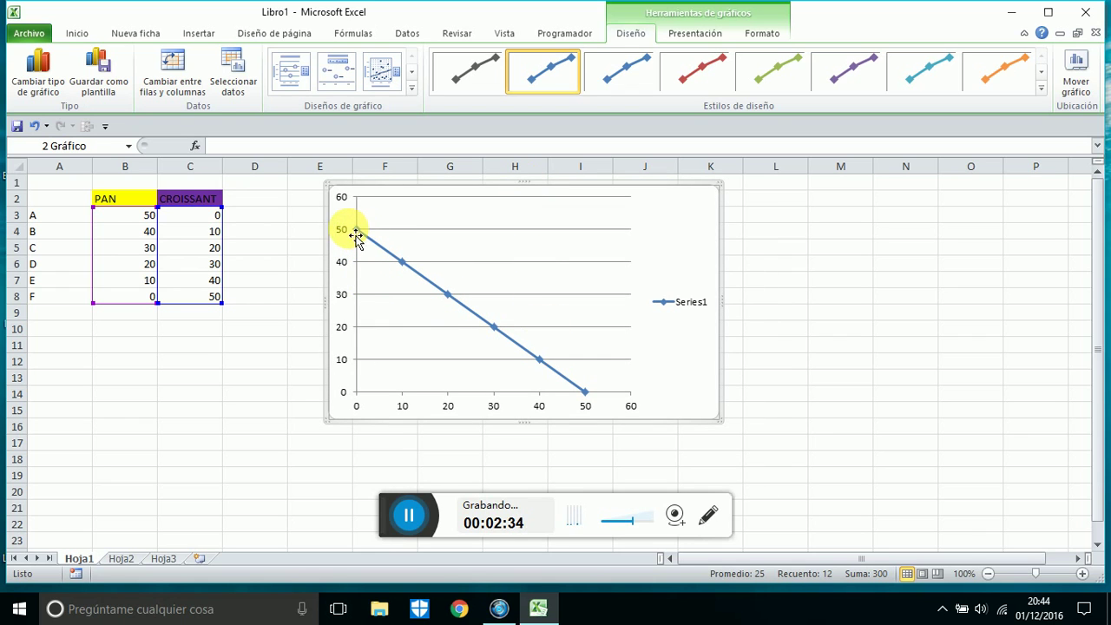
pyautogui.moveTo(361, 244)
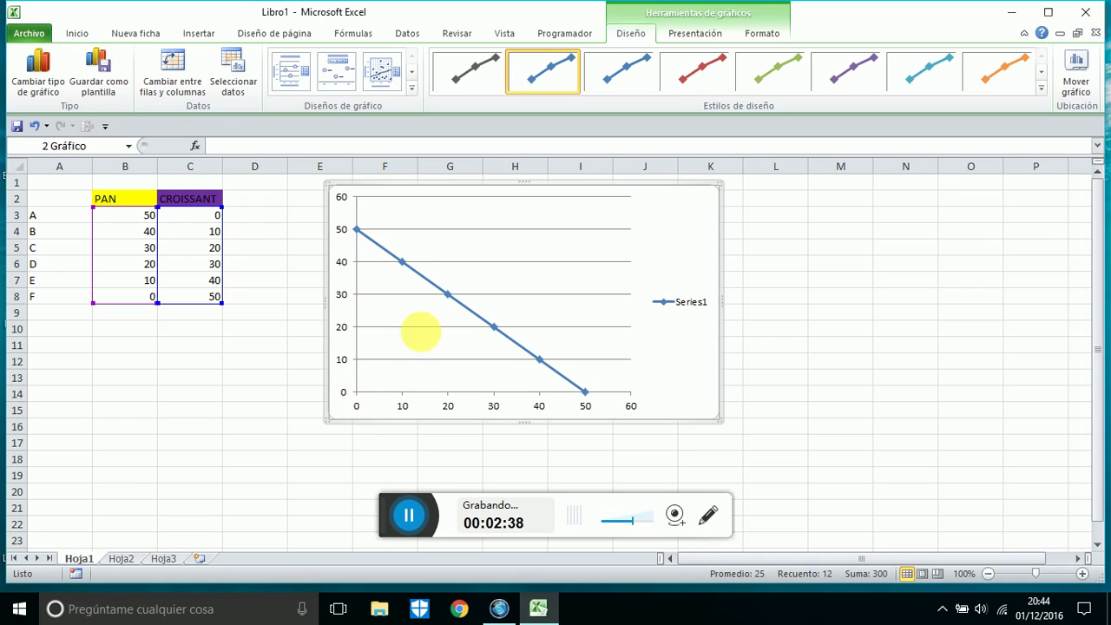
pyautogui.moveTo(402, 261)
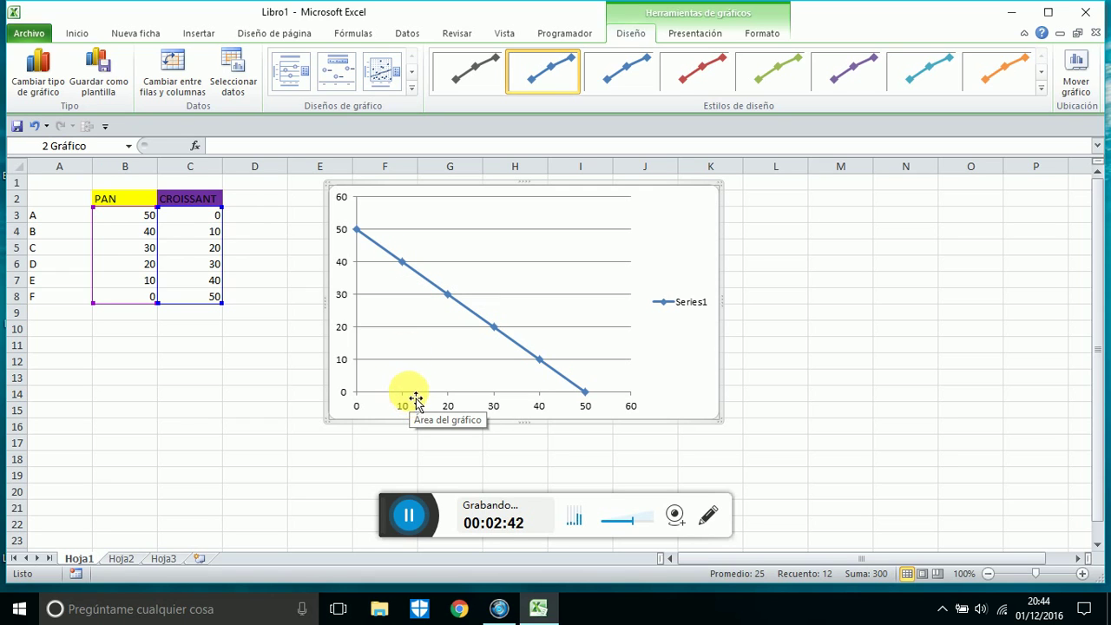
pyautogui.moveTo(455, 309)
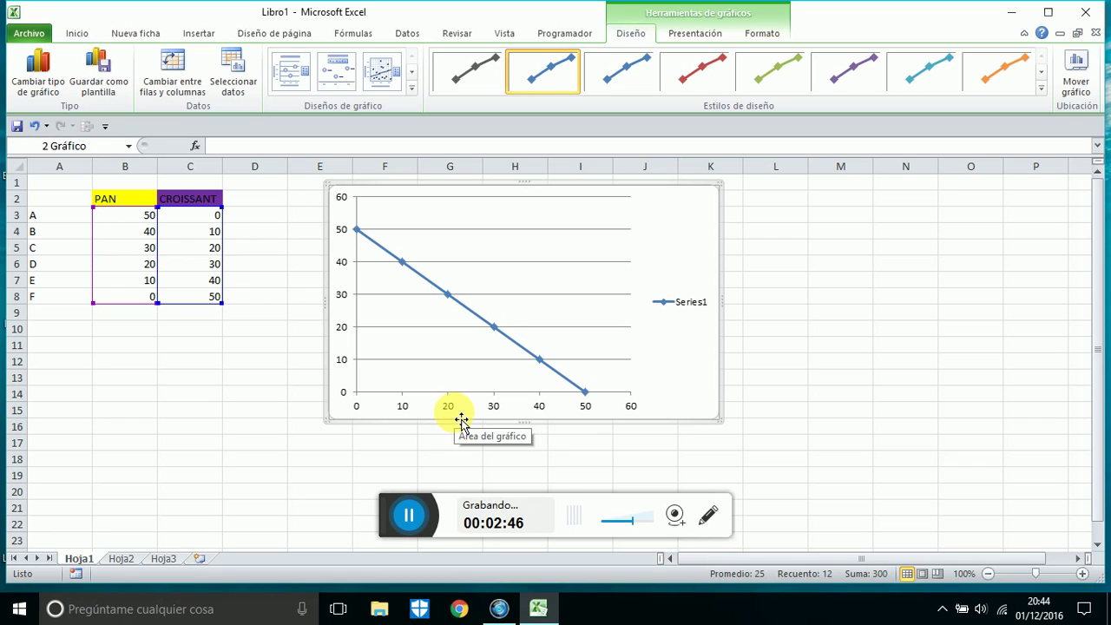
pyautogui.moveTo(508, 341)
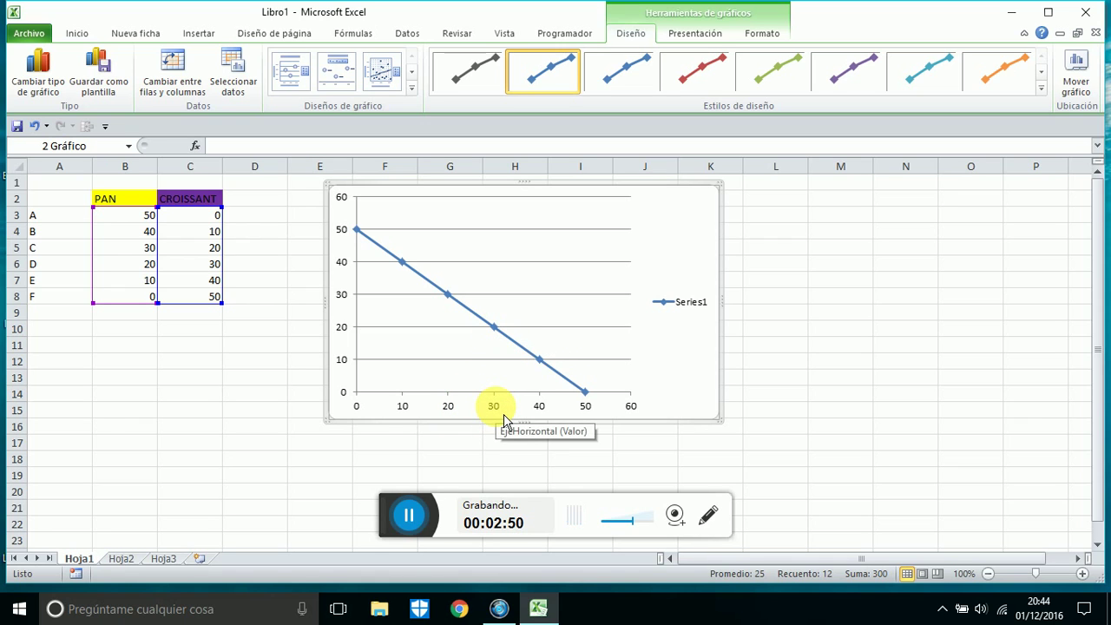
pyautogui.moveTo(548, 374)
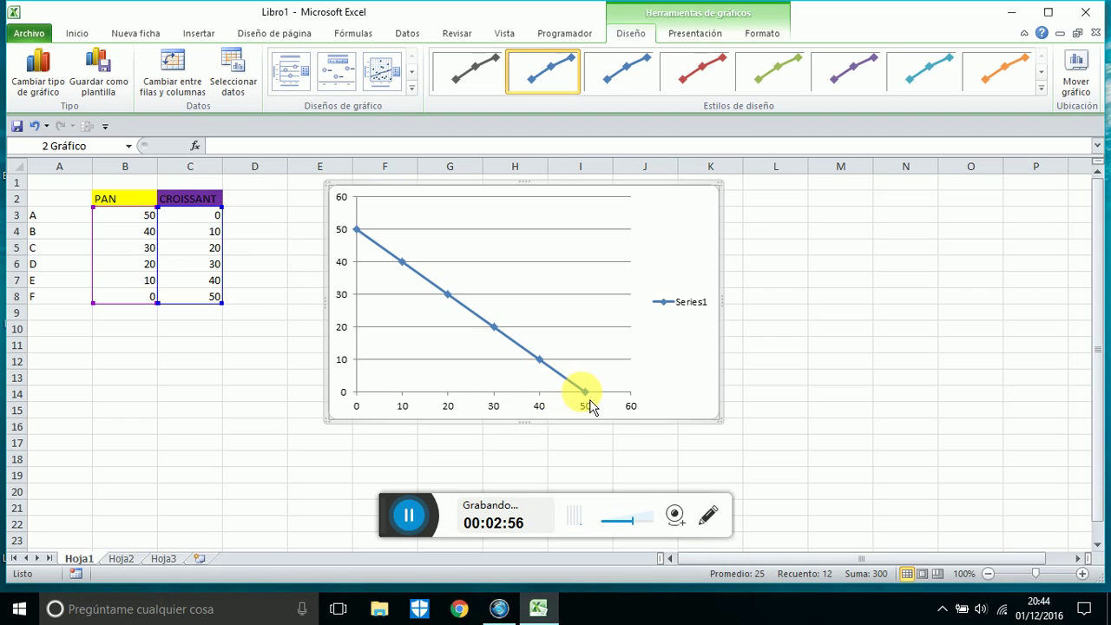
pyautogui.moveTo(592, 401)
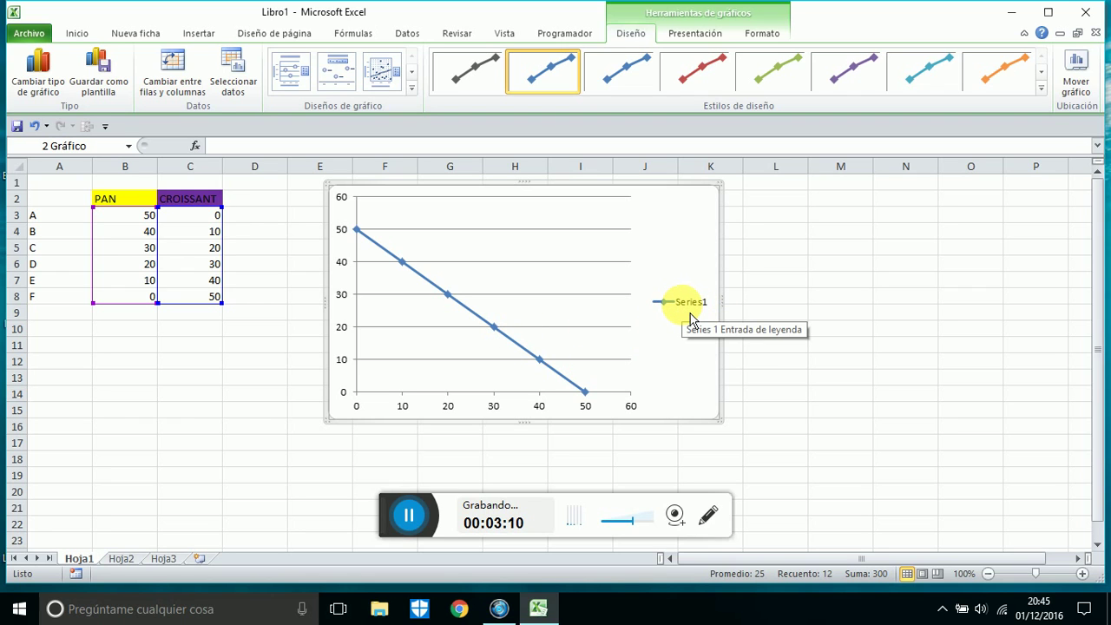
# - Rename Series1 to fpp in Seleccionar datos so it becomes the chart title and legend
pyautogui.rightClick(692, 318)
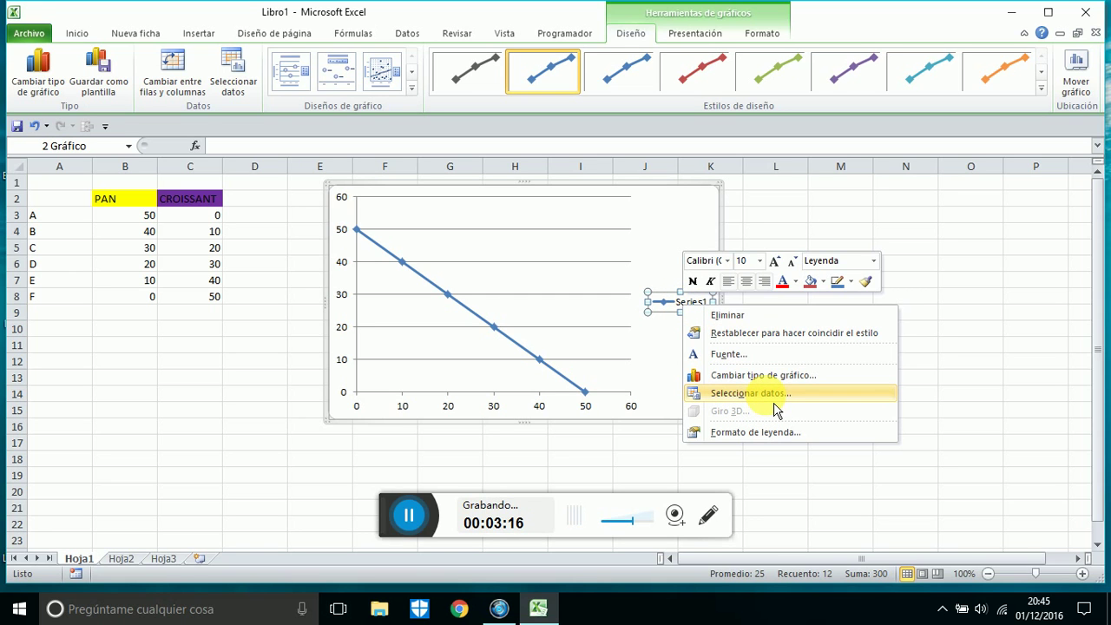
pyautogui.click(774, 397)
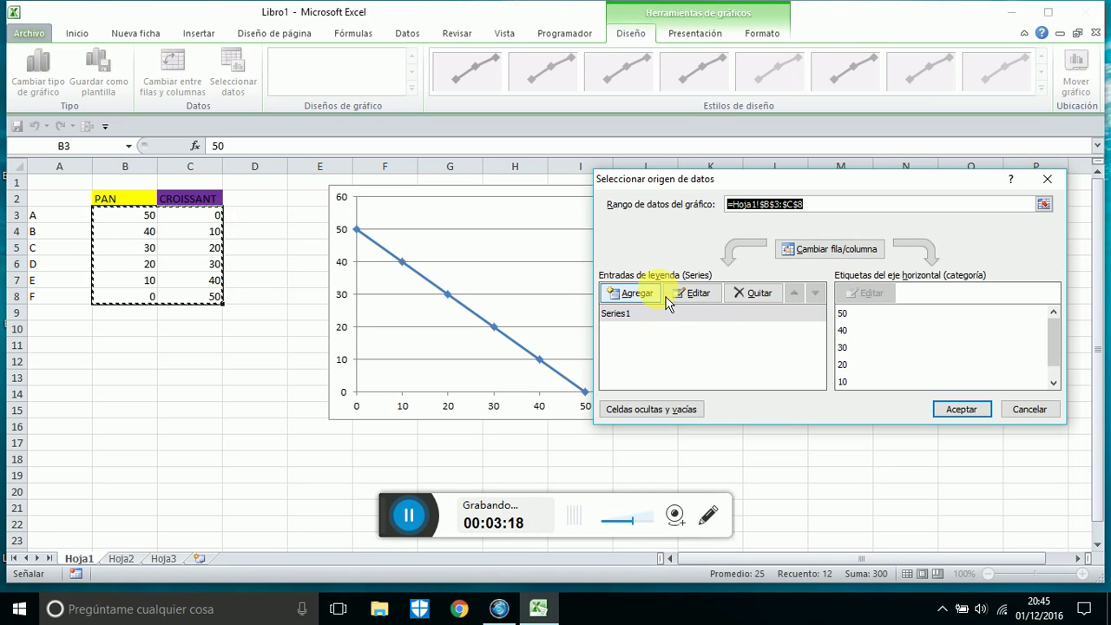
pyautogui.click(705, 295)
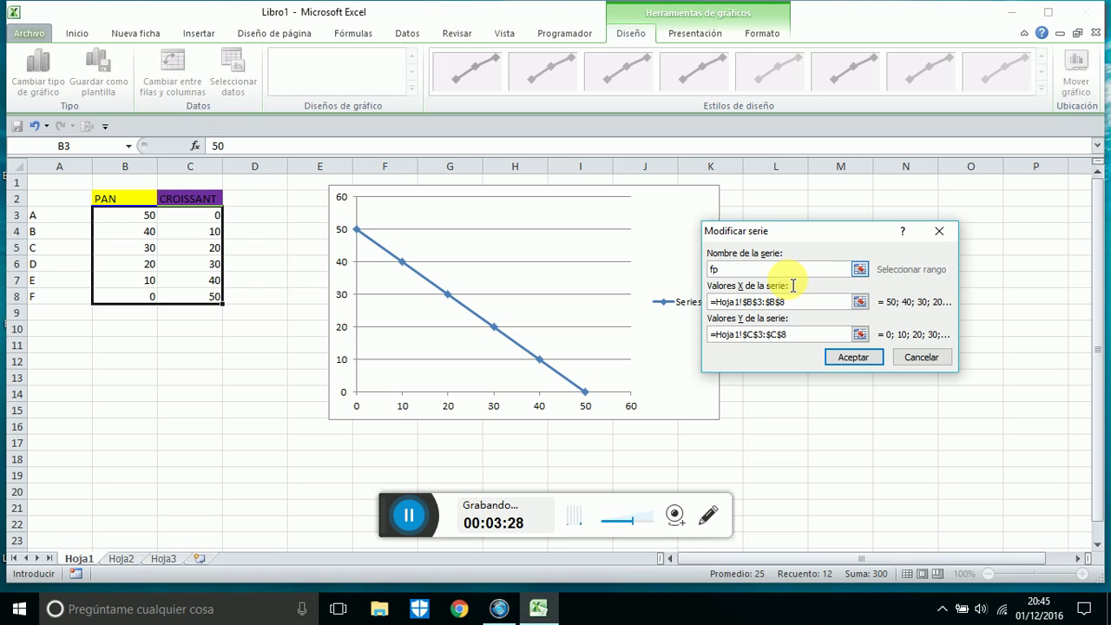
pyautogui.click(860, 363)
pyautogui.click(958, 409)
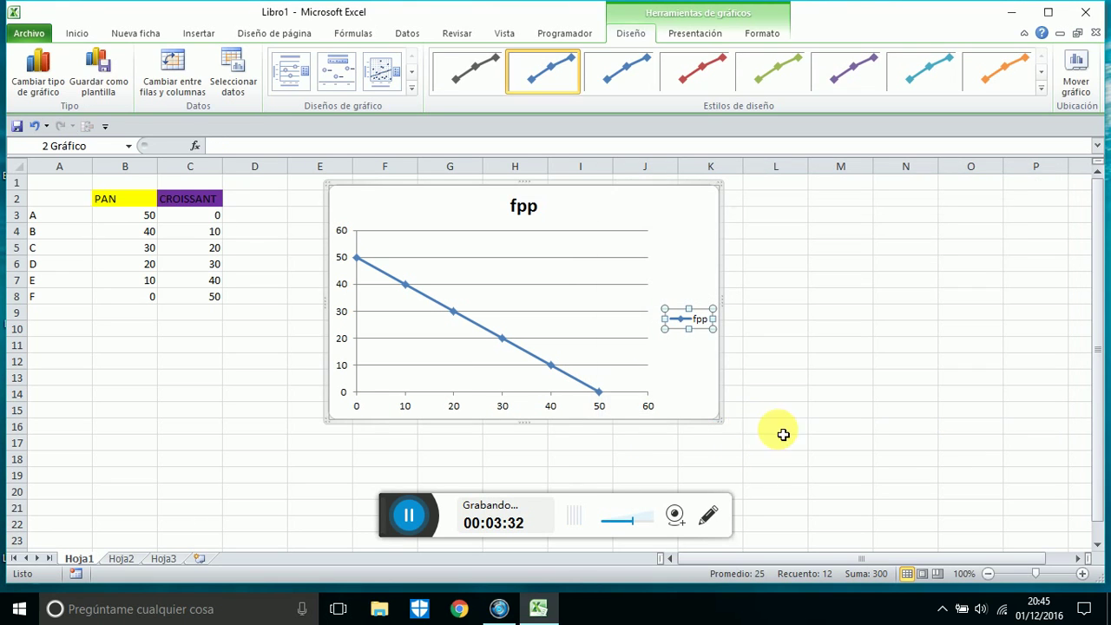
# - Deselect the chart and select the table's data cells A3:C8
pyautogui.click(700, 355)
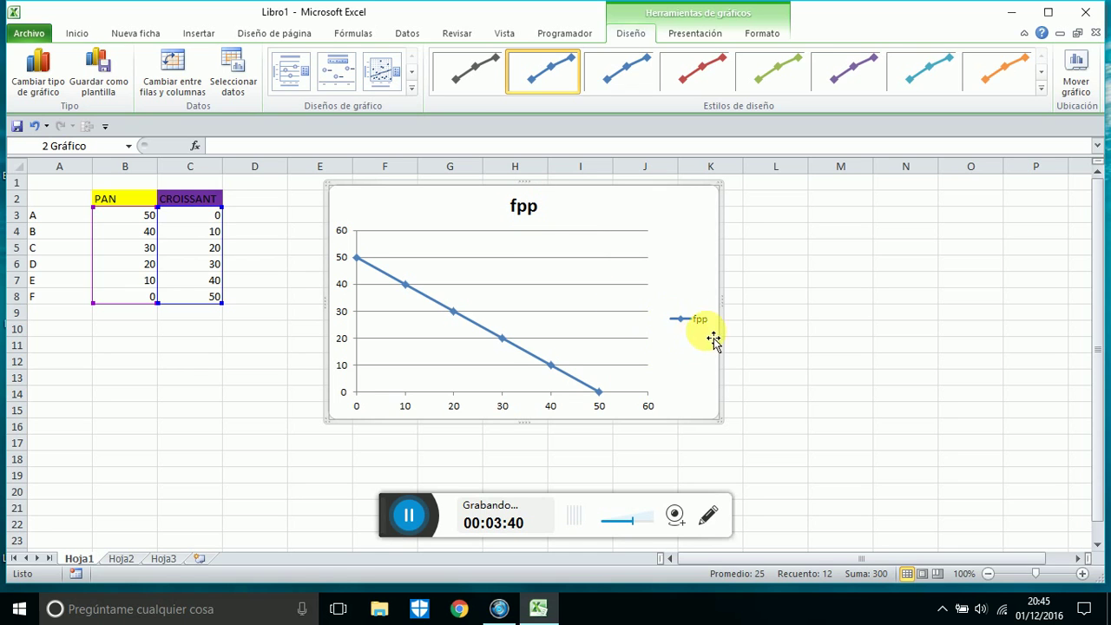
pyautogui.click(818, 368)
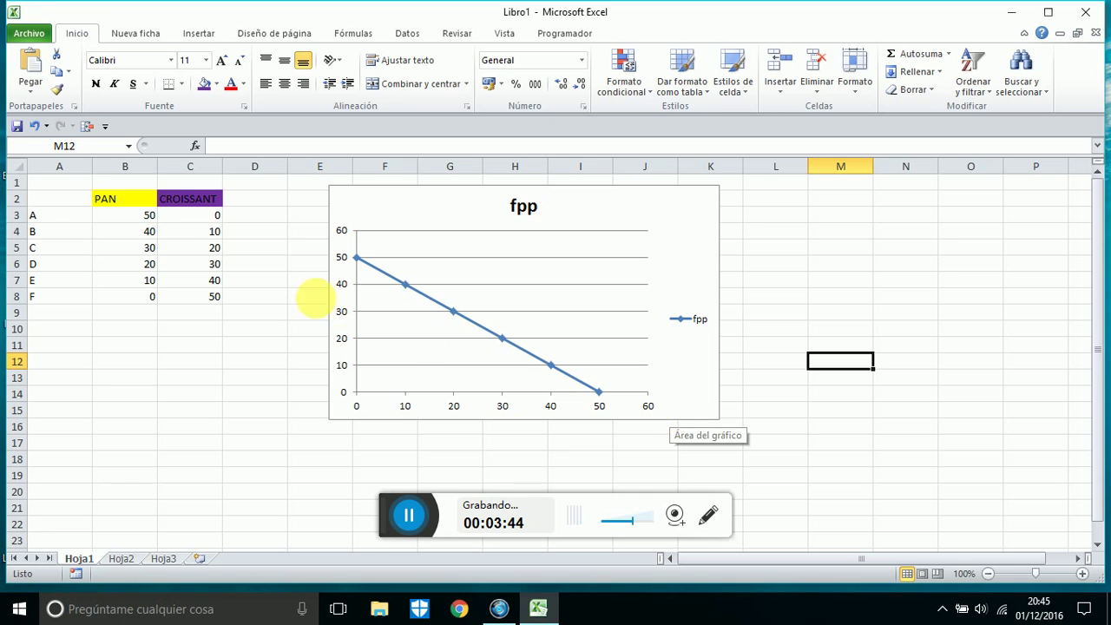
pyautogui.moveTo(69, 217)
pyautogui.mouseDown()
pyautogui.moveTo(213, 269)
pyautogui.moveTo(215, 296)
pyautogui.mouseUp()
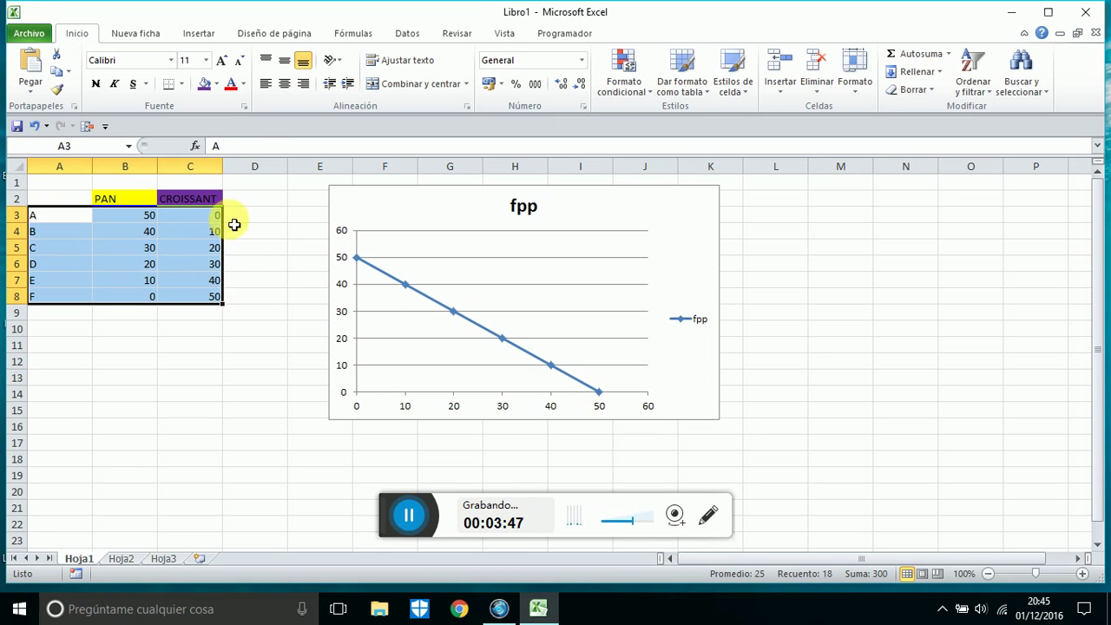
# - Apply Todos los bordes to A3:C8 so every data cell has a thin border
pyautogui.click(181, 84)
pyautogui.click(218, 213)
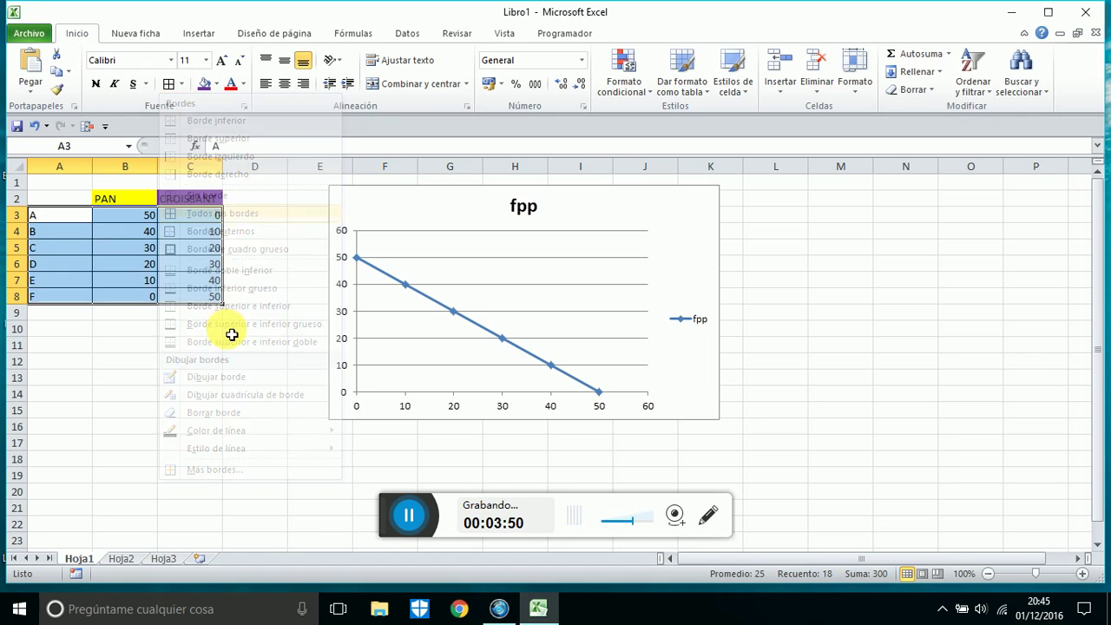
pyautogui.click(295, 346)
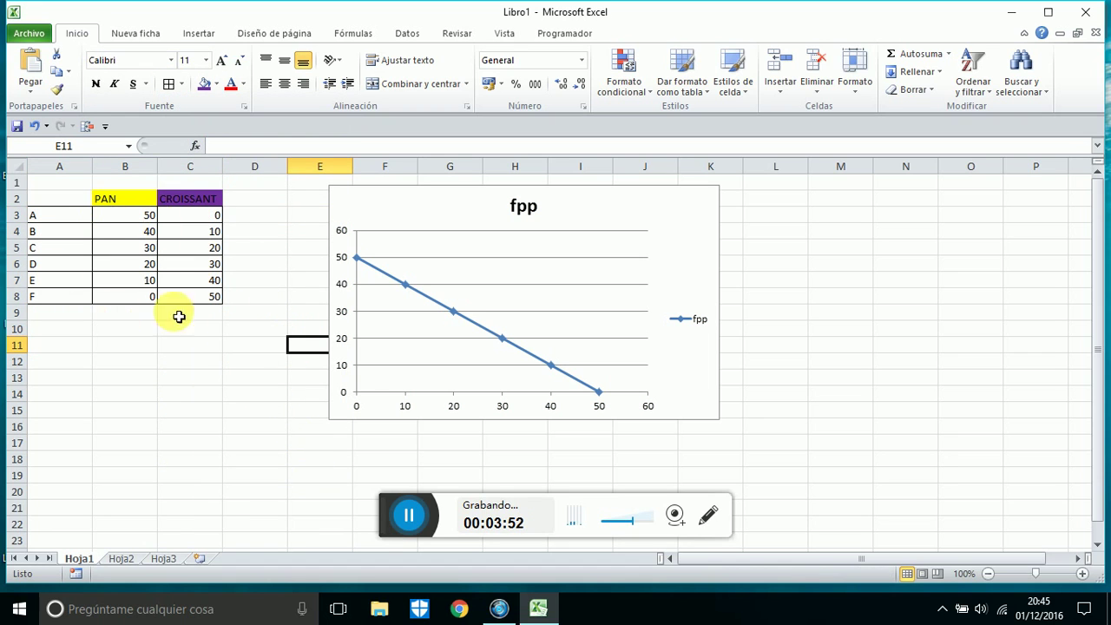